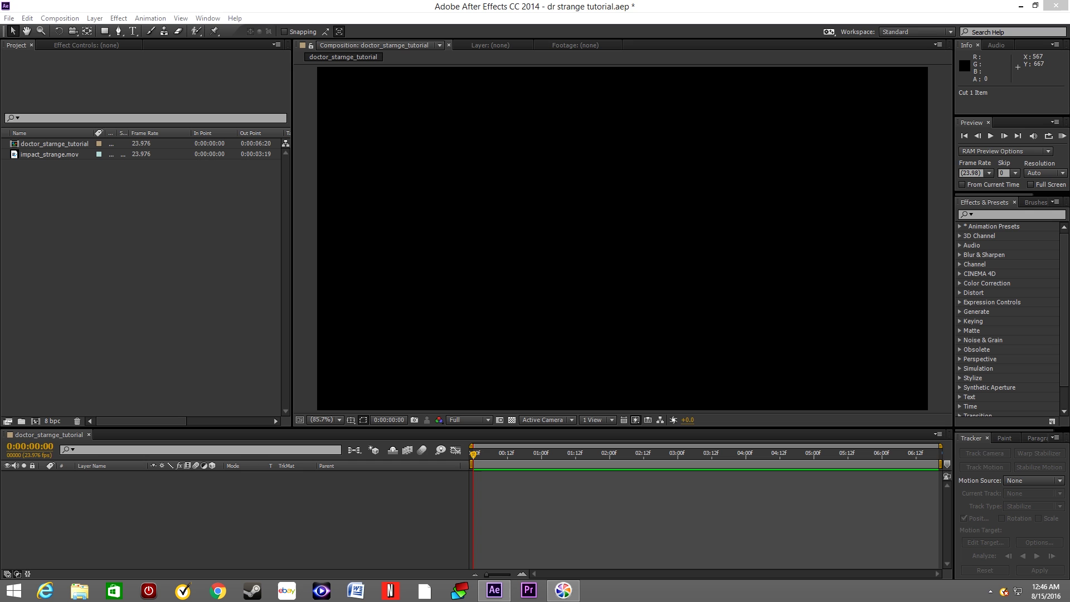
Add impact_strange.mov to the empty composition's timeline and apply the Timewarp effect to it
drag(44, 154, 106, 490)
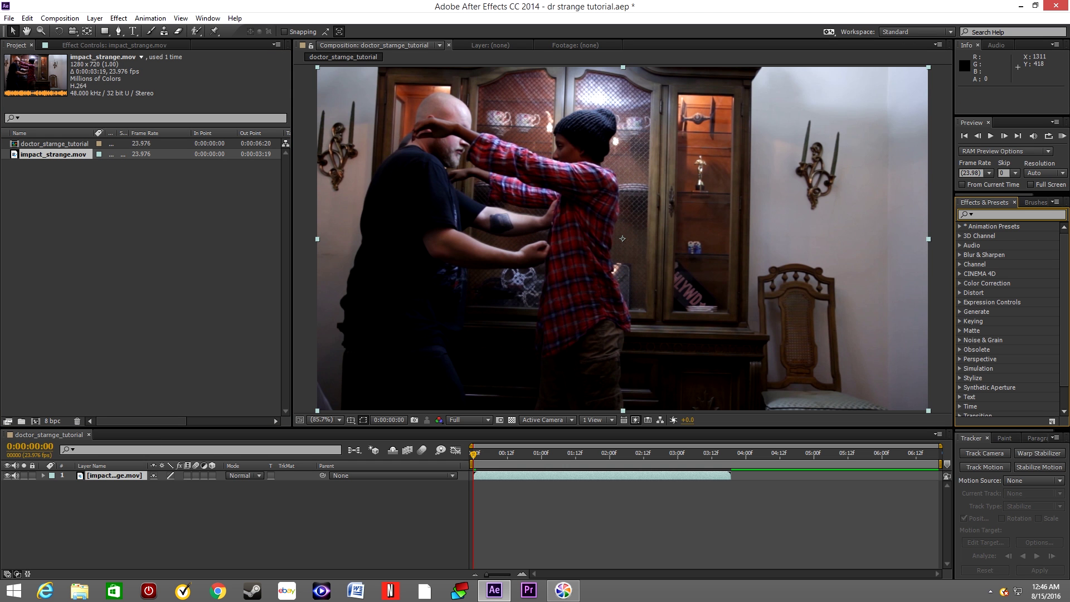
text(timewarp)
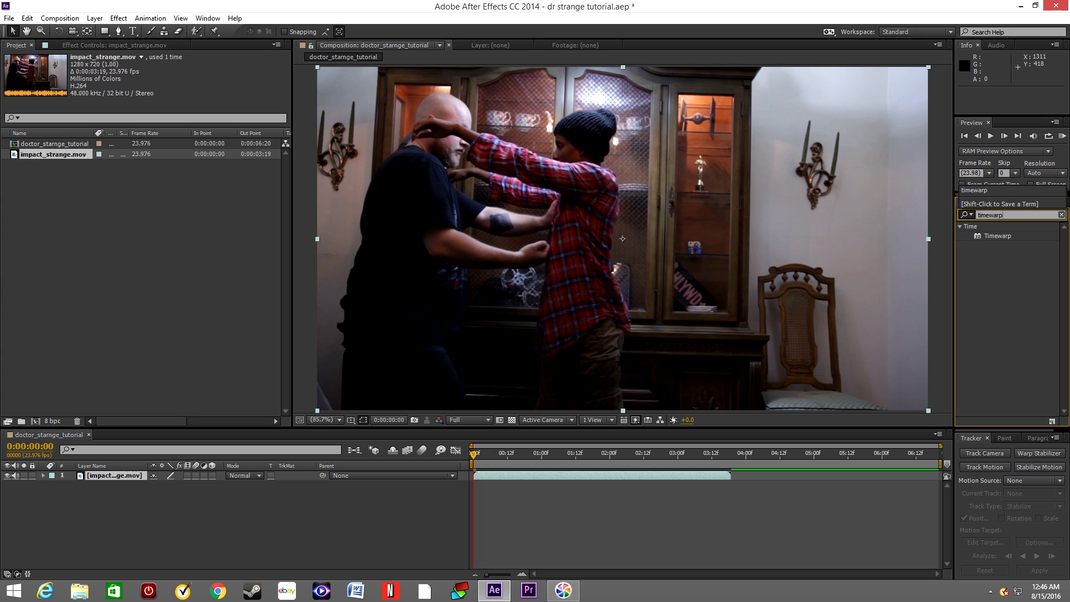
drag(997, 235, 120, 475)
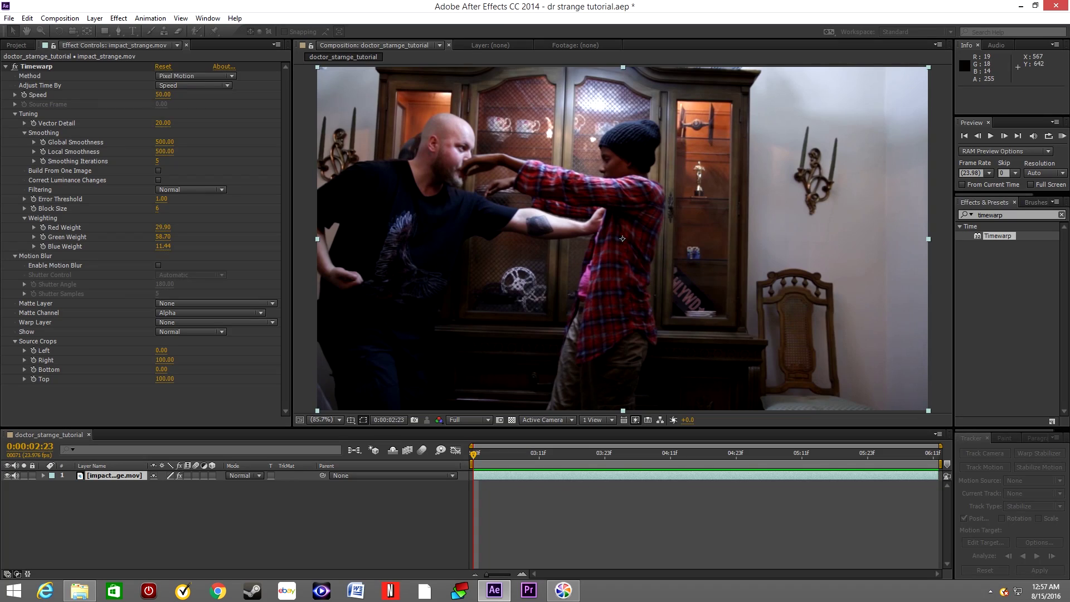
Pre-compose the time-warped impact_strange.mov layer
right_click(126, 475)
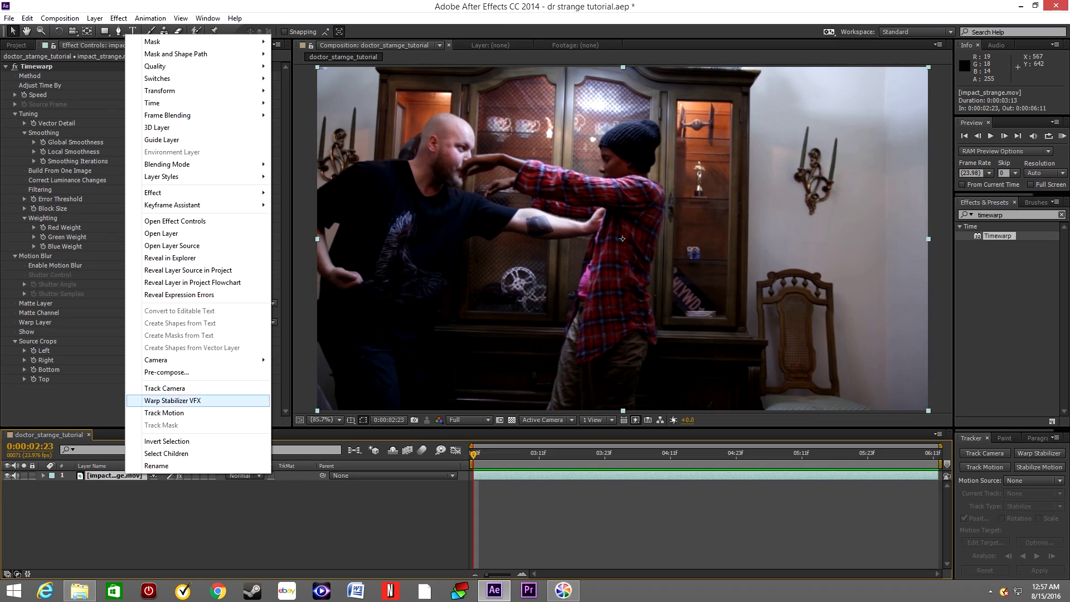
click(168, 372)
click(158, 151)
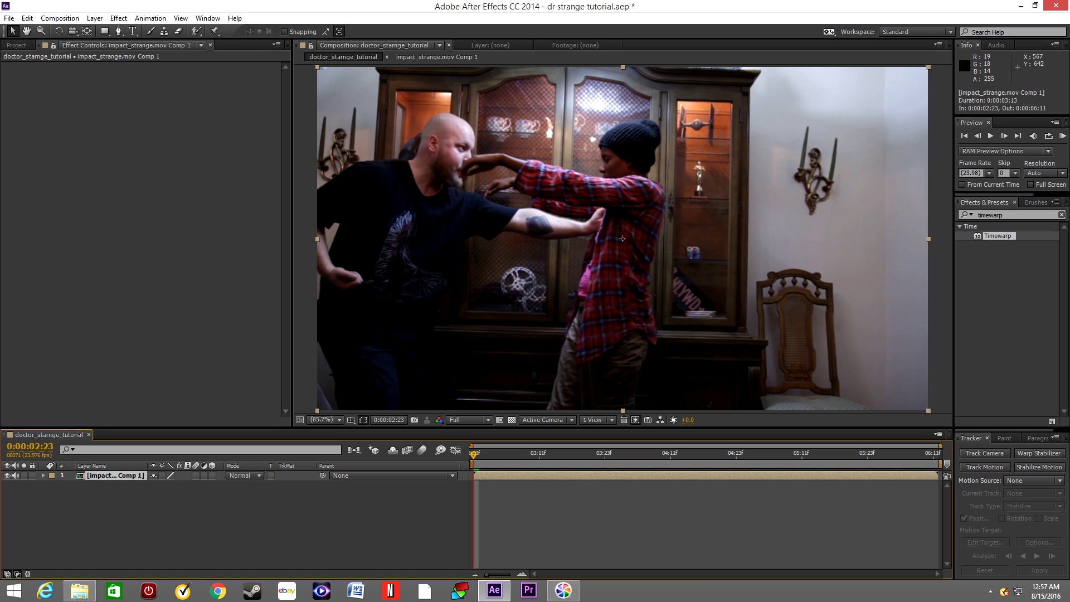
Track the pre-composed clip's position and scale forward, placing the two track points on the cabinet's upper left and upper right door corners
click(984, 467)
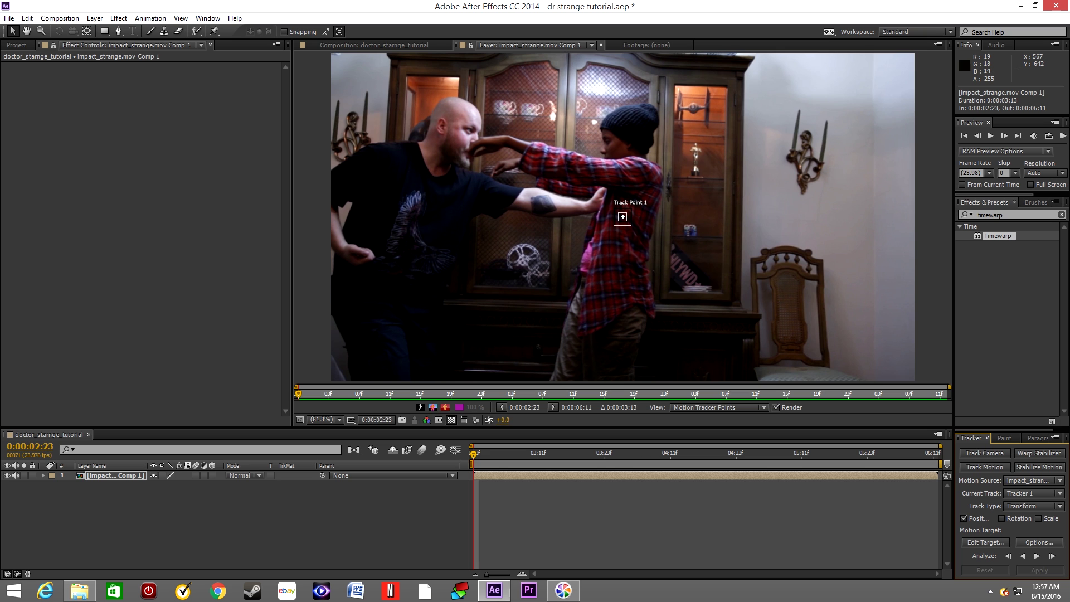
click(1038, 518)
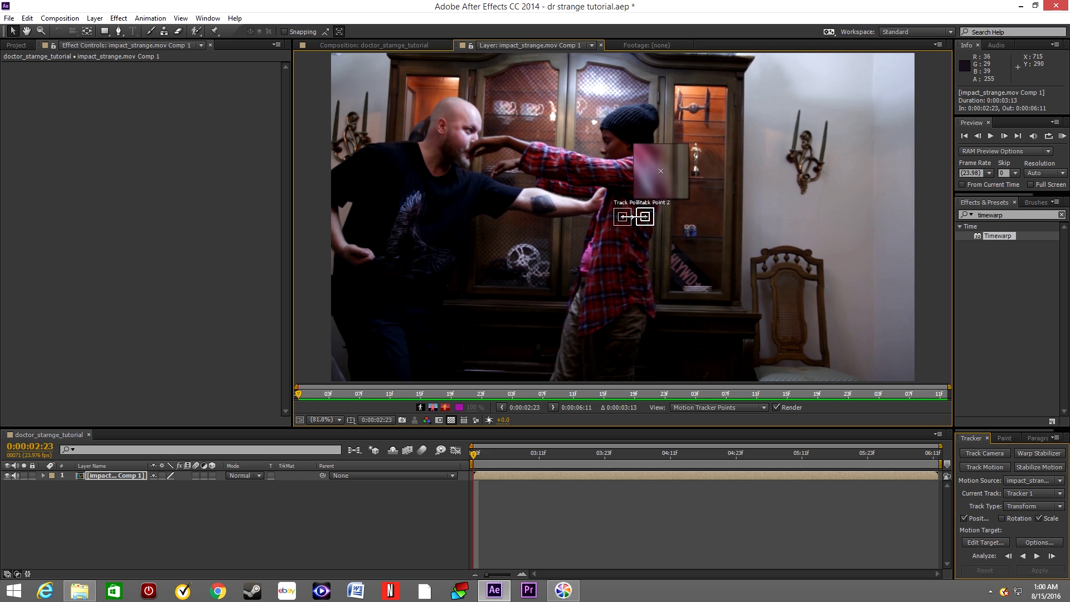
drag(660, 171, 673, 85)
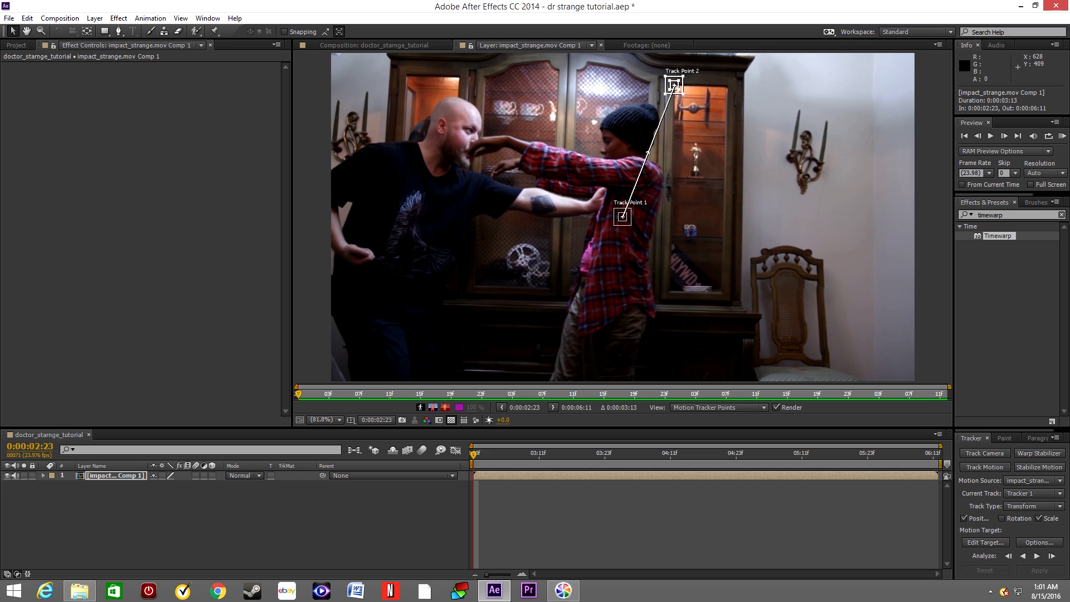
drag(622, 216, 459, 76)
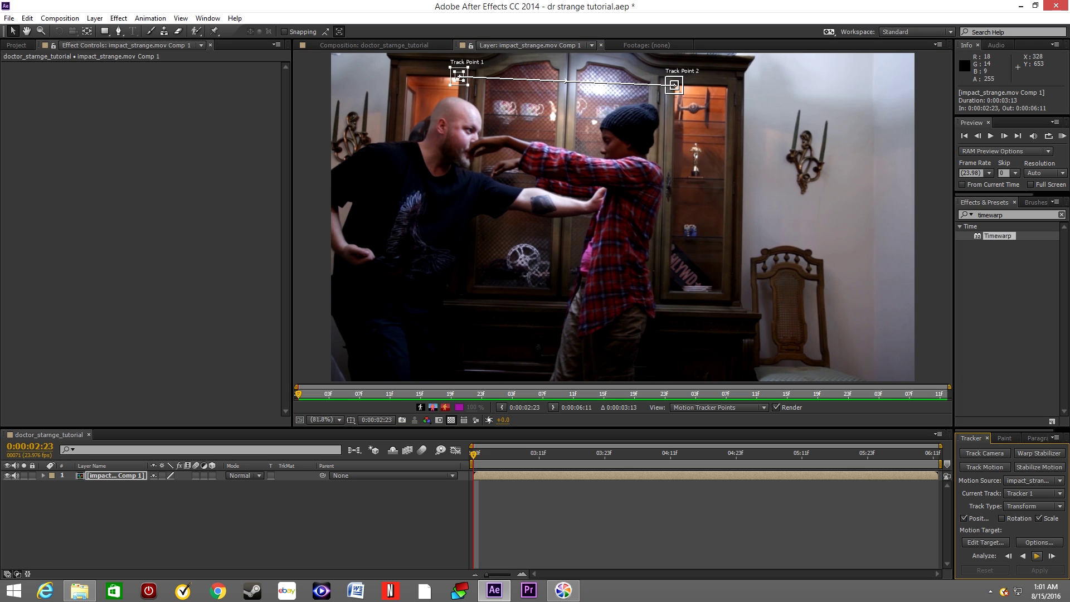
click(1036, 556)
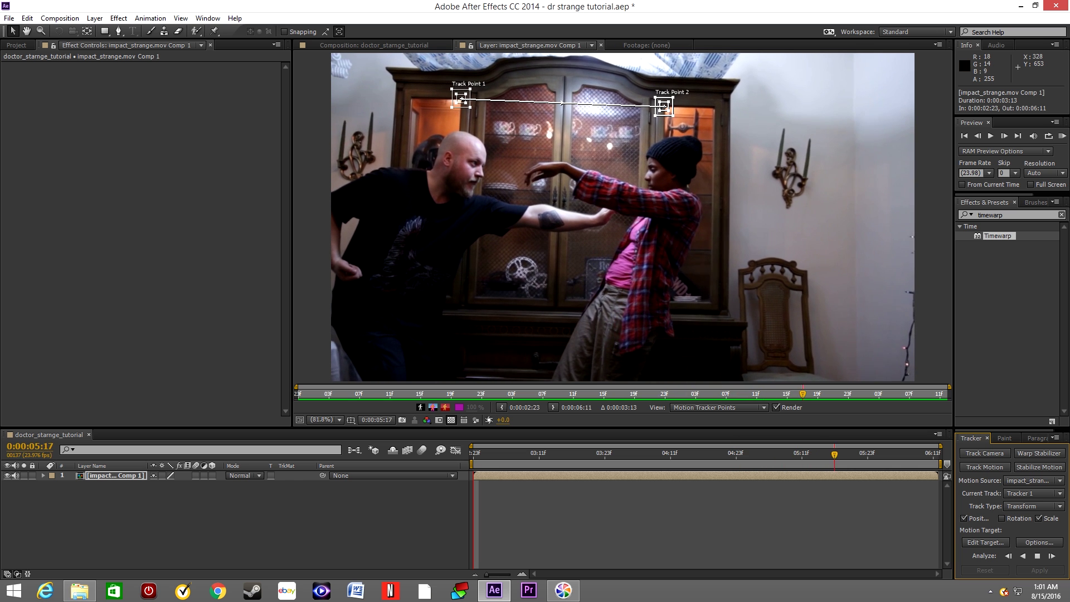
Create a new null object in the composition
click(94, 18)
key(Right)
key(Down)
key(Down)
key(Down)
key(Down)
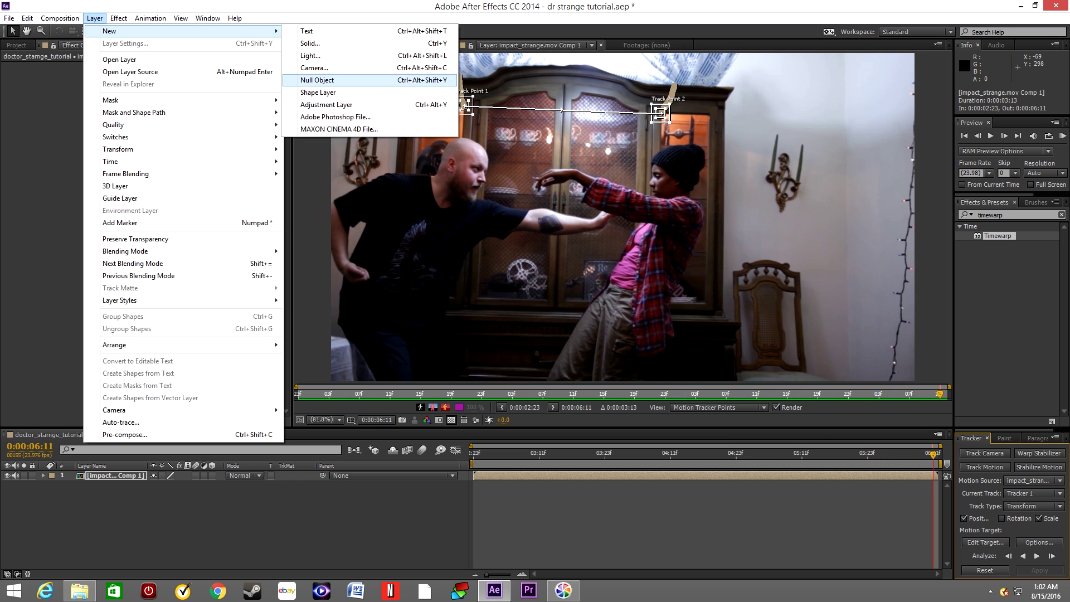
key(Return)
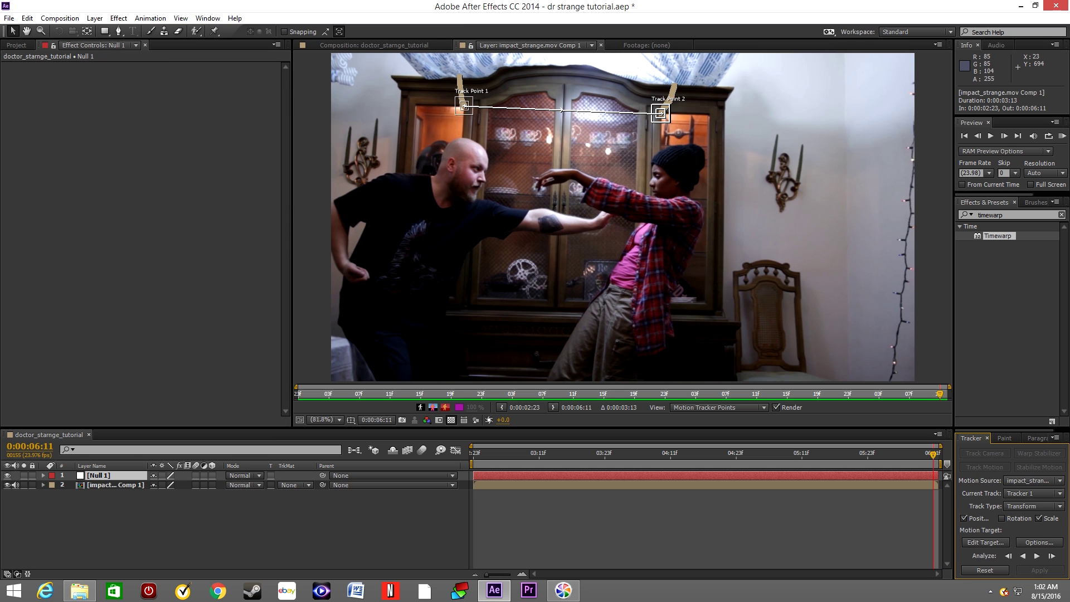
Set the null object as the motion target and apply the tracking data to it in X and Y
click(984, 542)
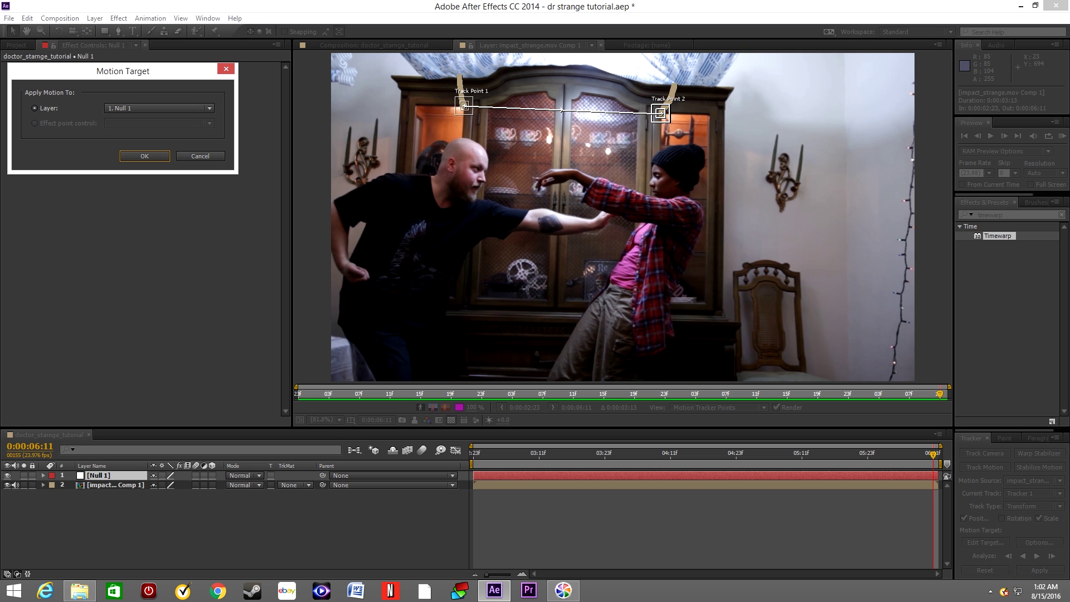
click(144, 156)
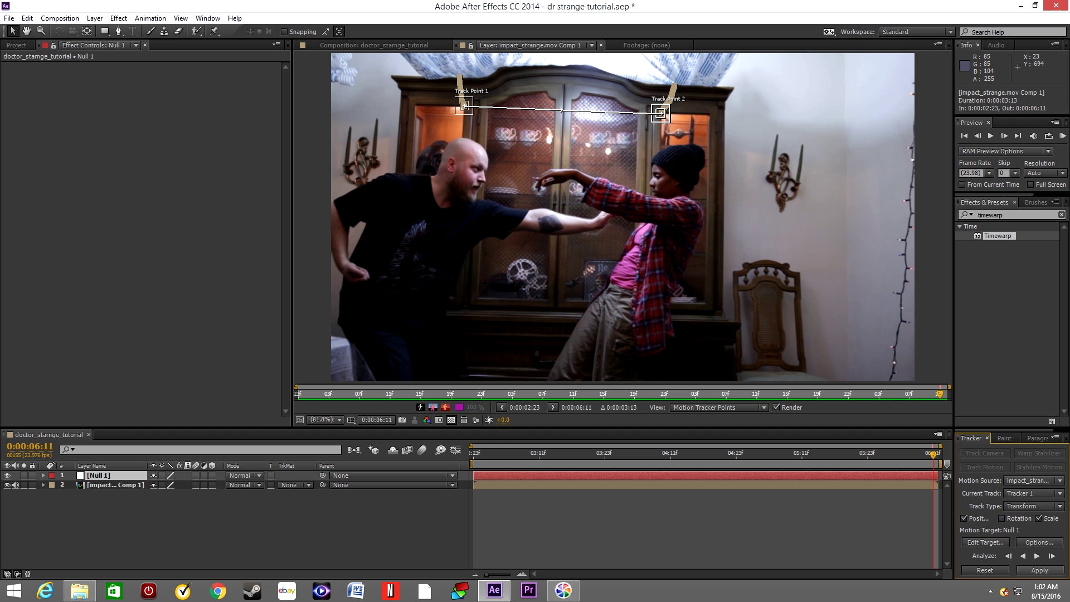
click(1039, 570)
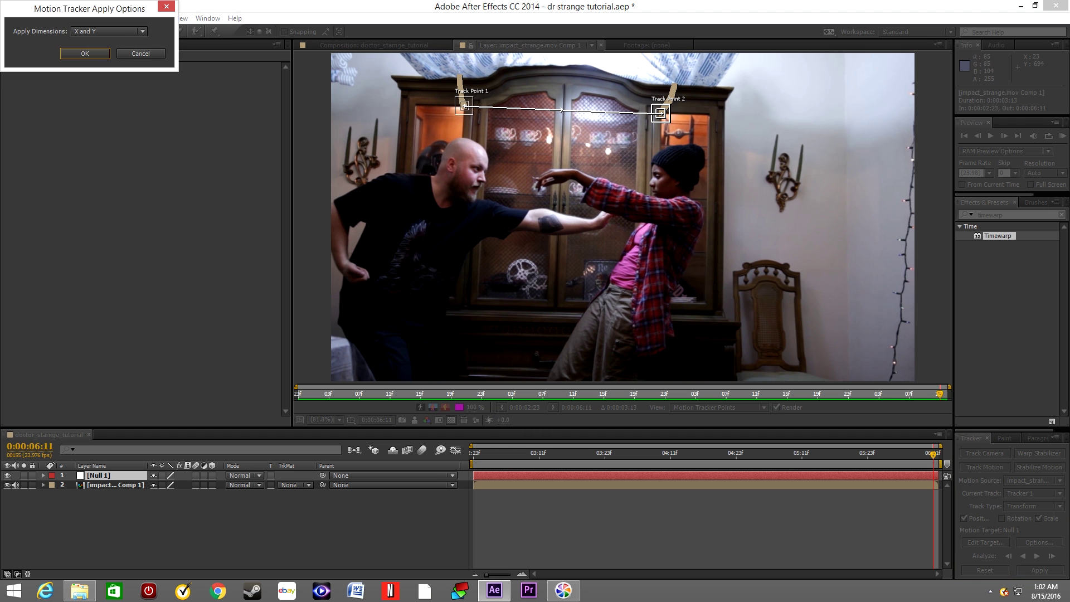
key(Return)
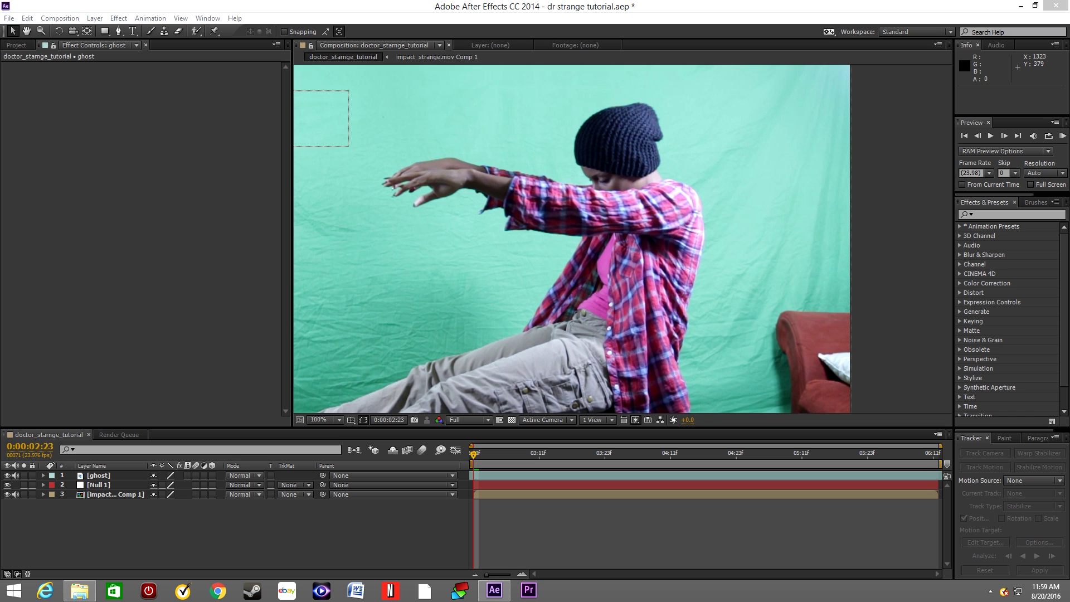
Apply Keylight (1.2) to the ghost layer and sample the green backdrop as its Screen Colour
click(978, 214)
text(key)
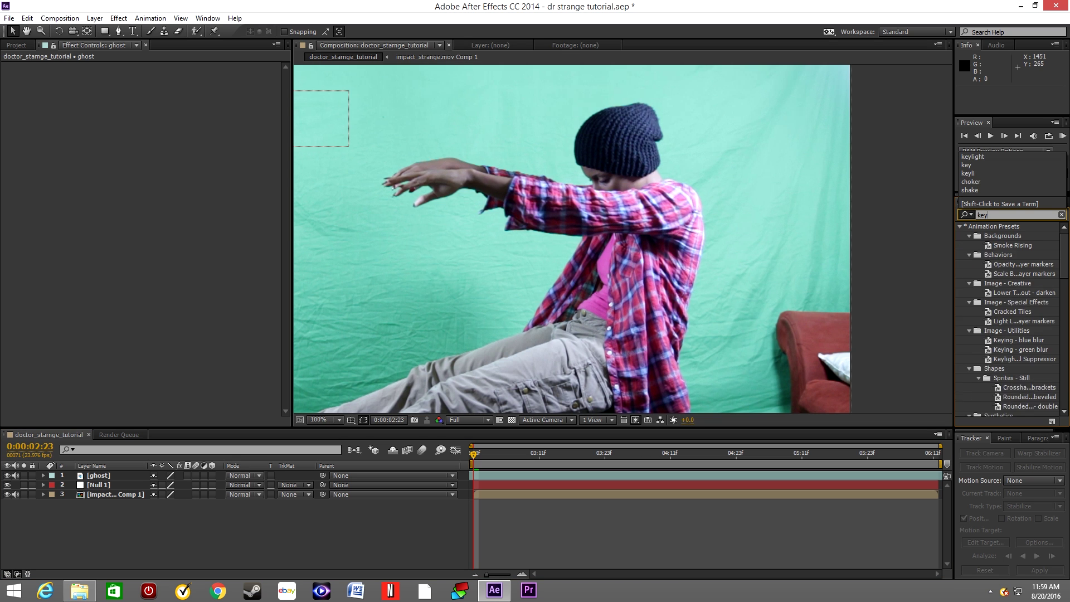
text(lig)
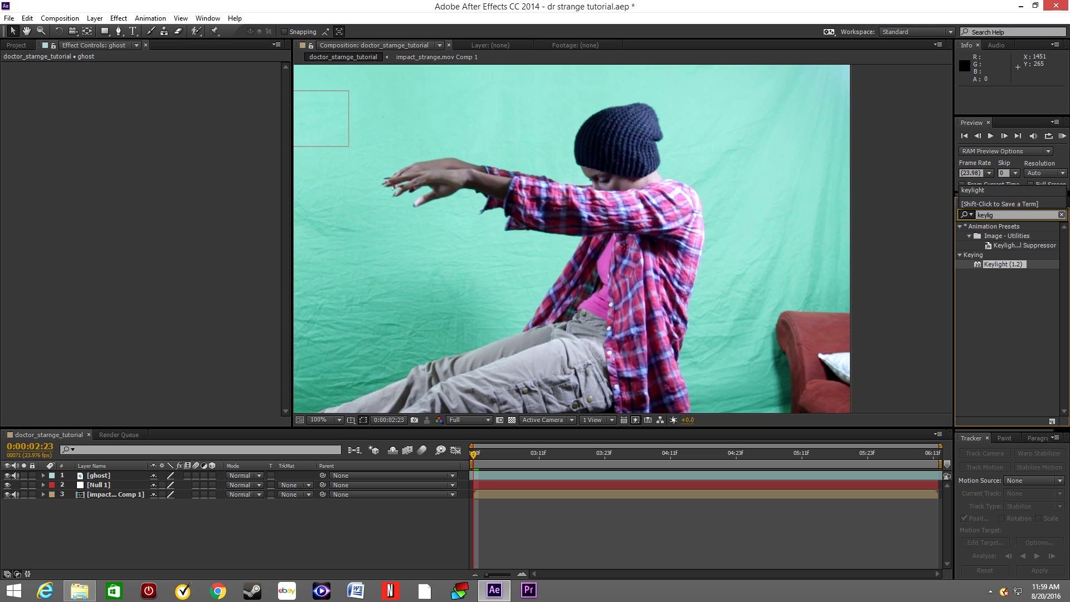
drag(1003, 264, 90, 476)
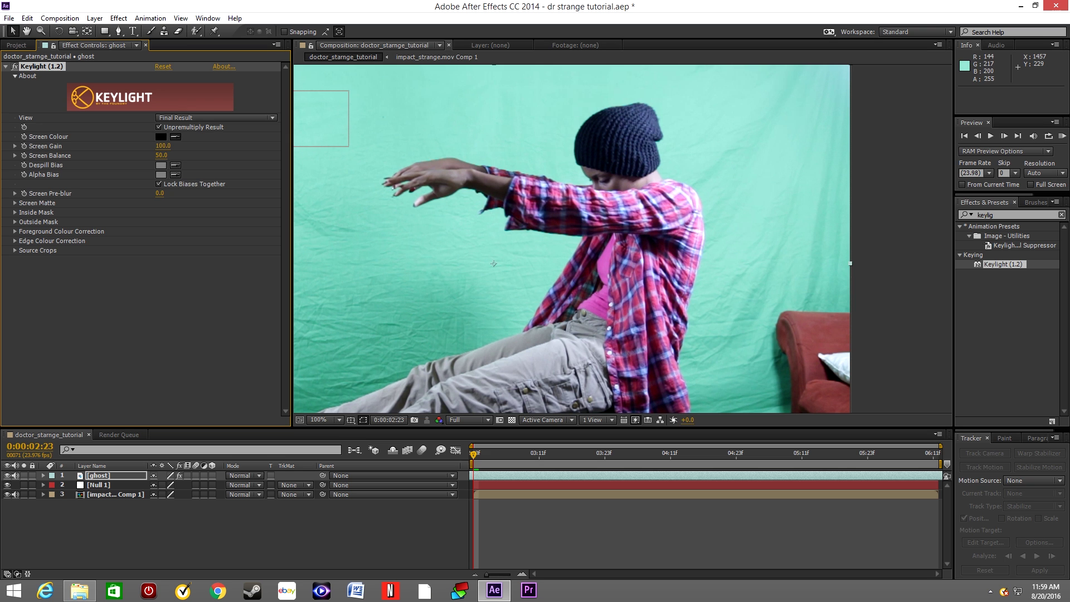
click(493, 263)
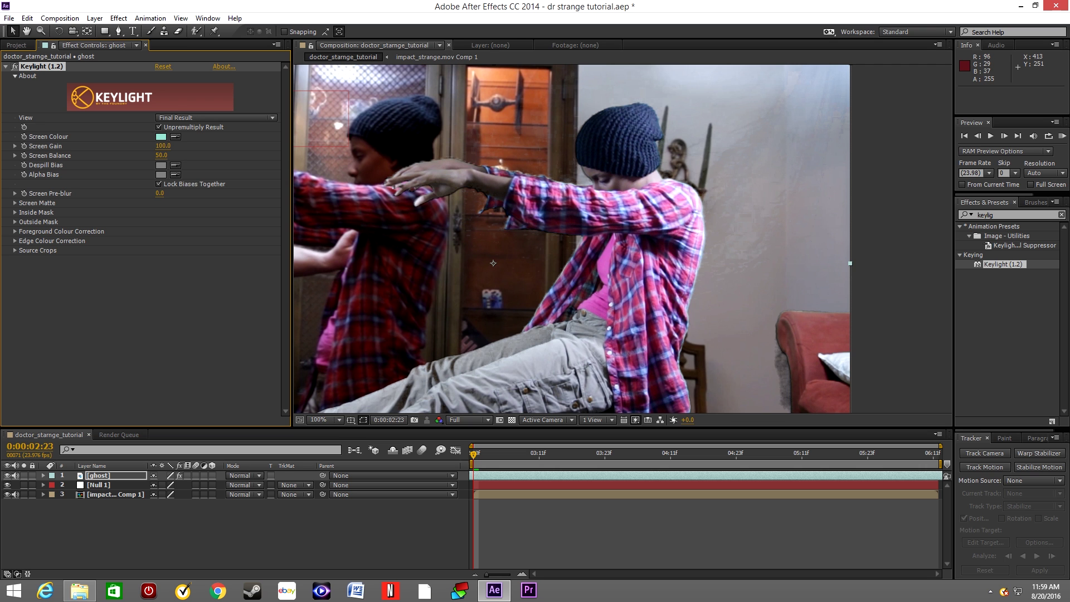
Switch Keylight's view to Screen Matte and set Clip Black to 30
click(215, 118)
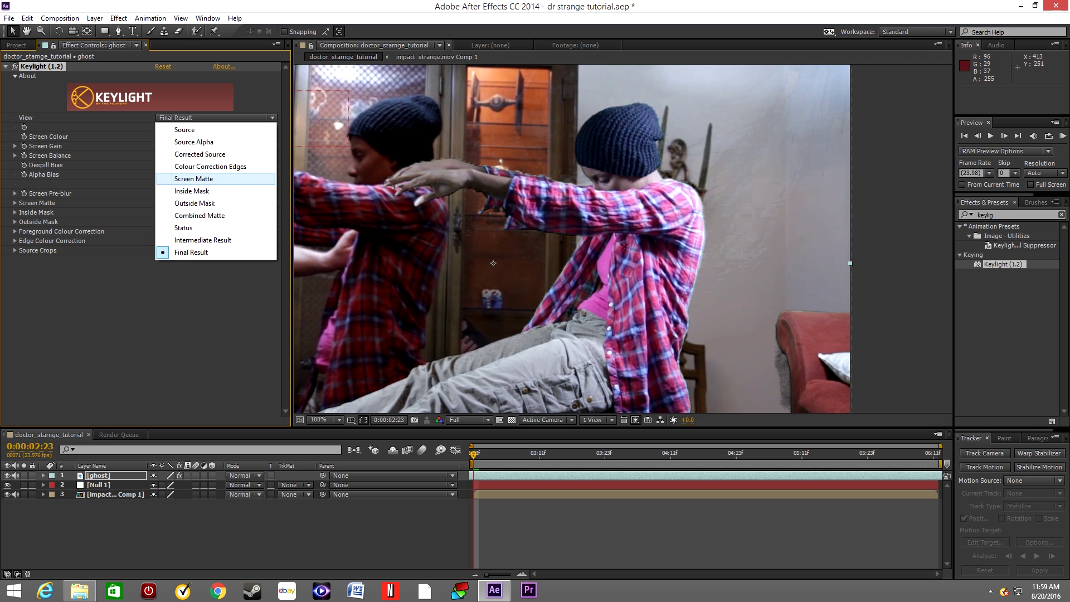
click(215, 178)
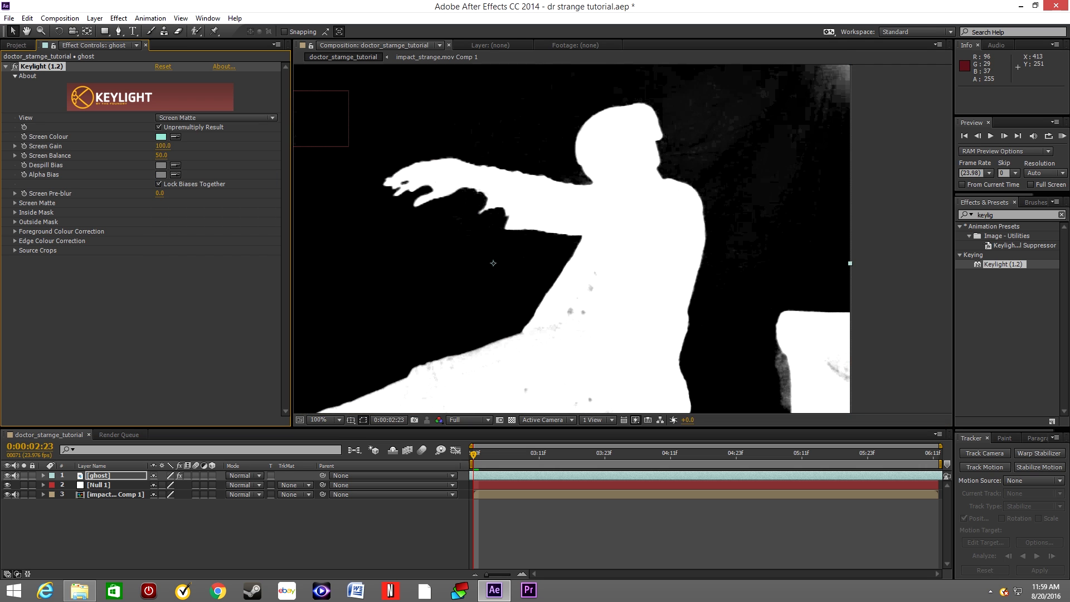
click(15, 193)
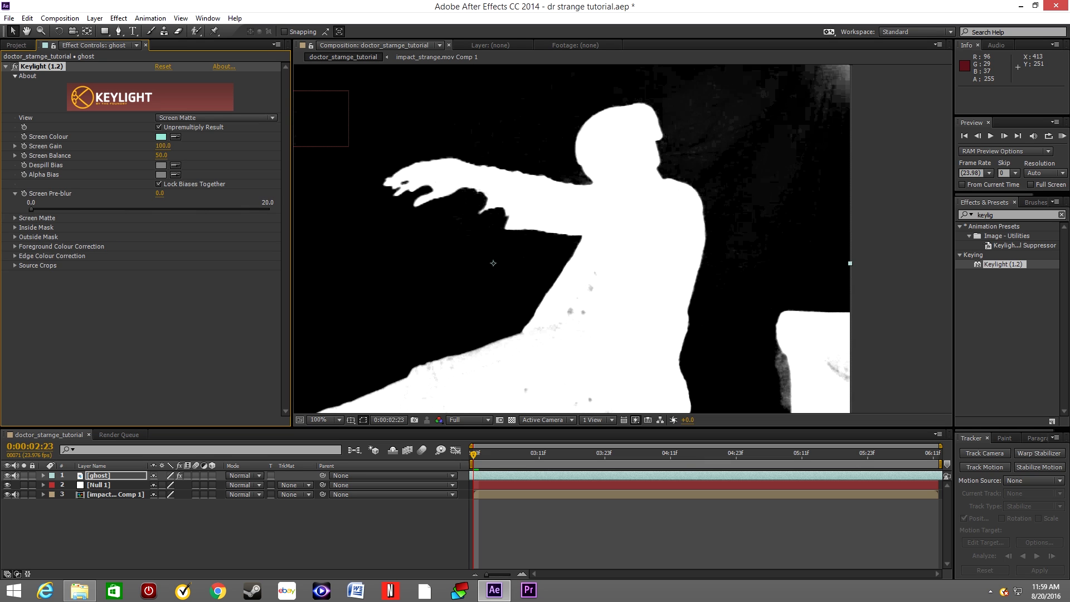
click(15, 193)
click(15, 203)
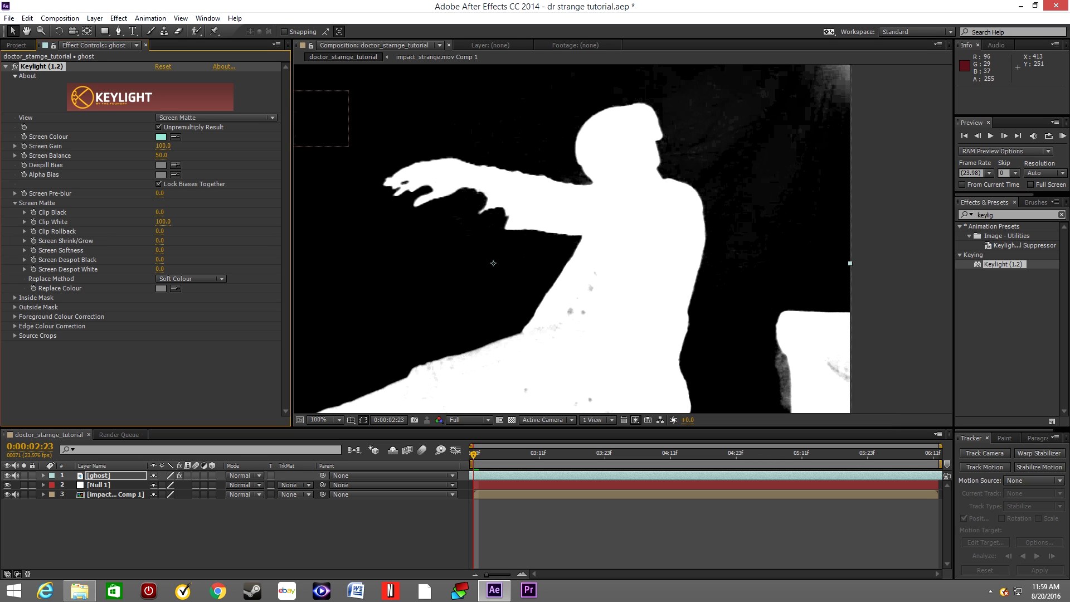
key(Return)
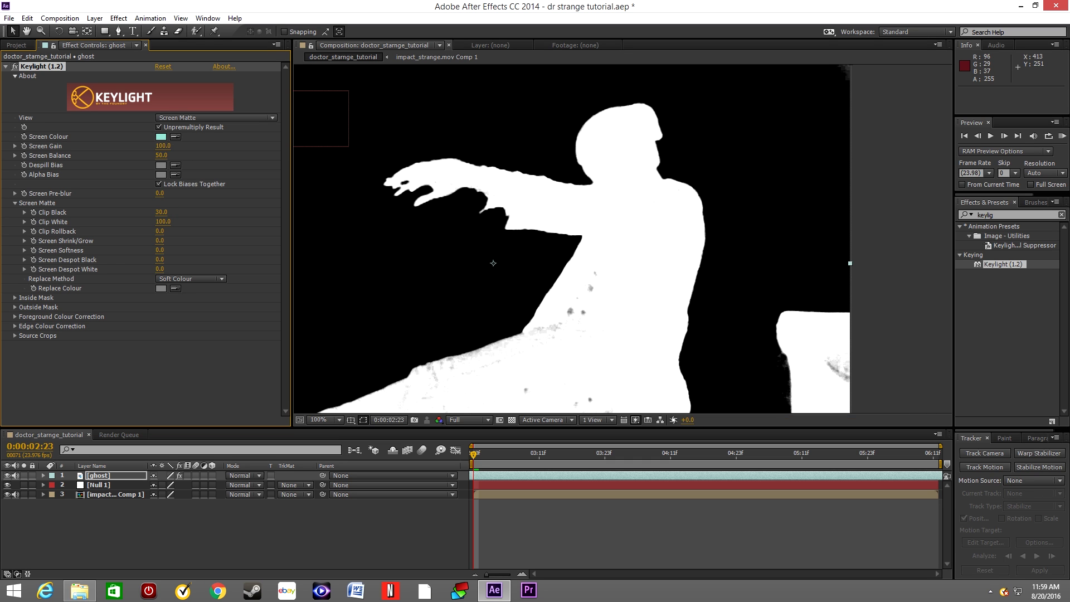
Set the screen matte's Clip White to 62 and Screen Softness to 5
drag(162, 221, 151, 221)
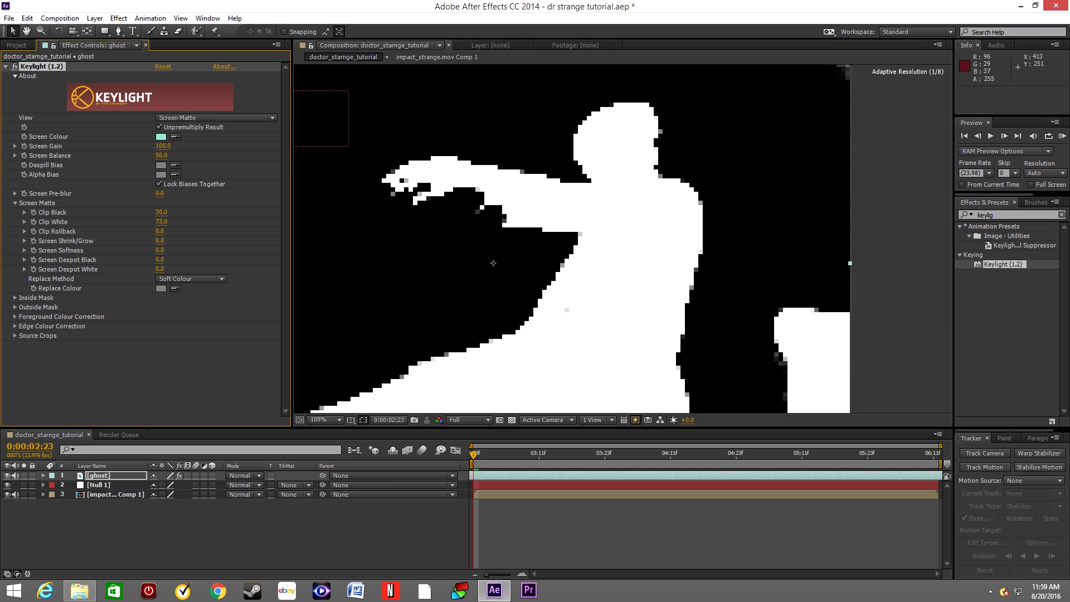
drag(161, 221, 160, 221)
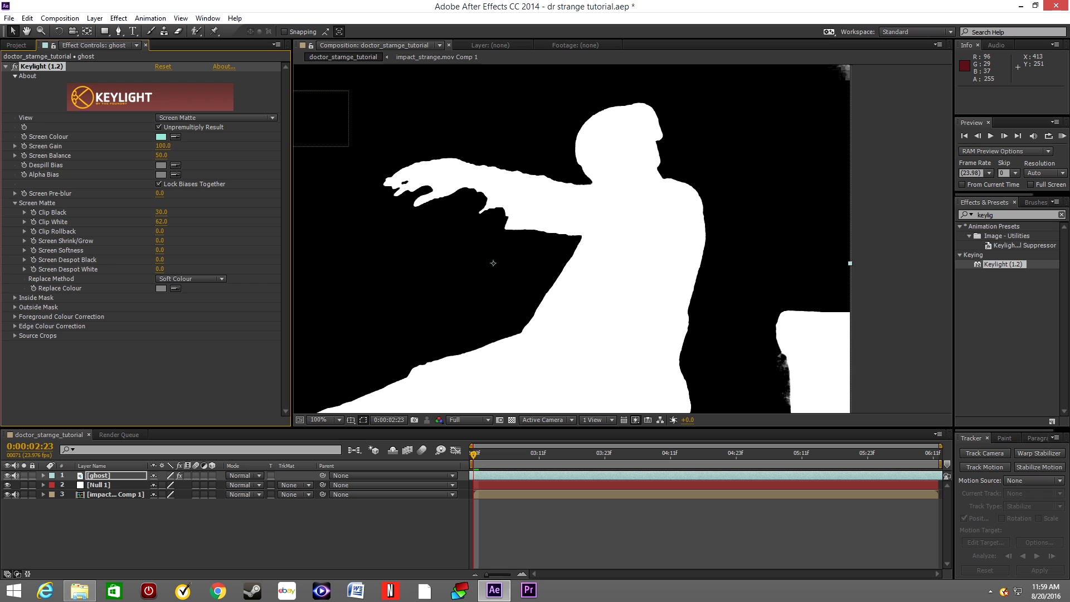
key(Return)
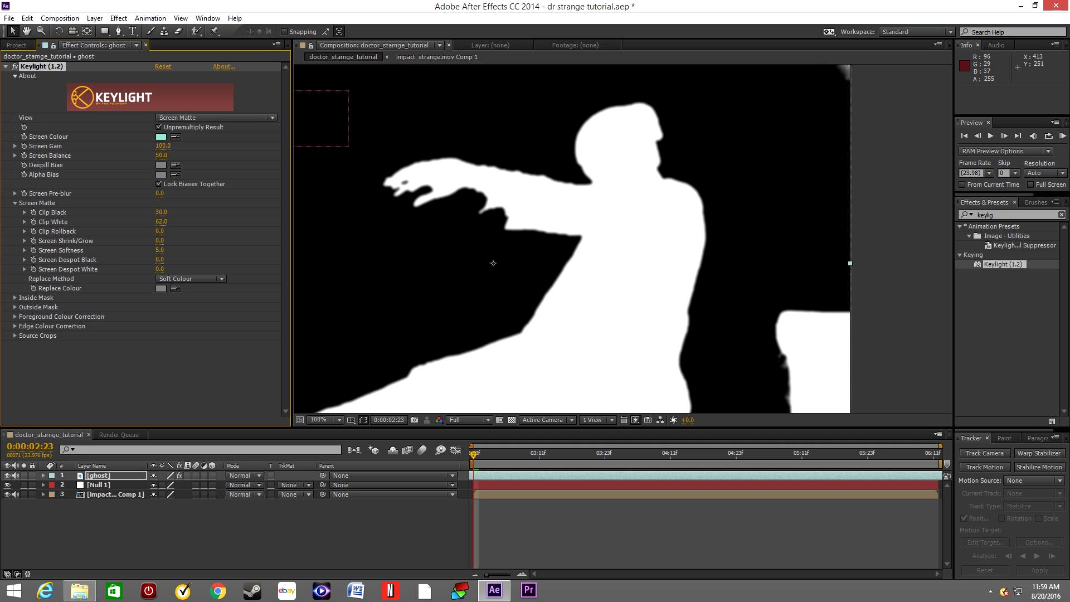
Set Keylight's view back to Final Result and mask the red couch out of the ghost layer
click(216, 117)
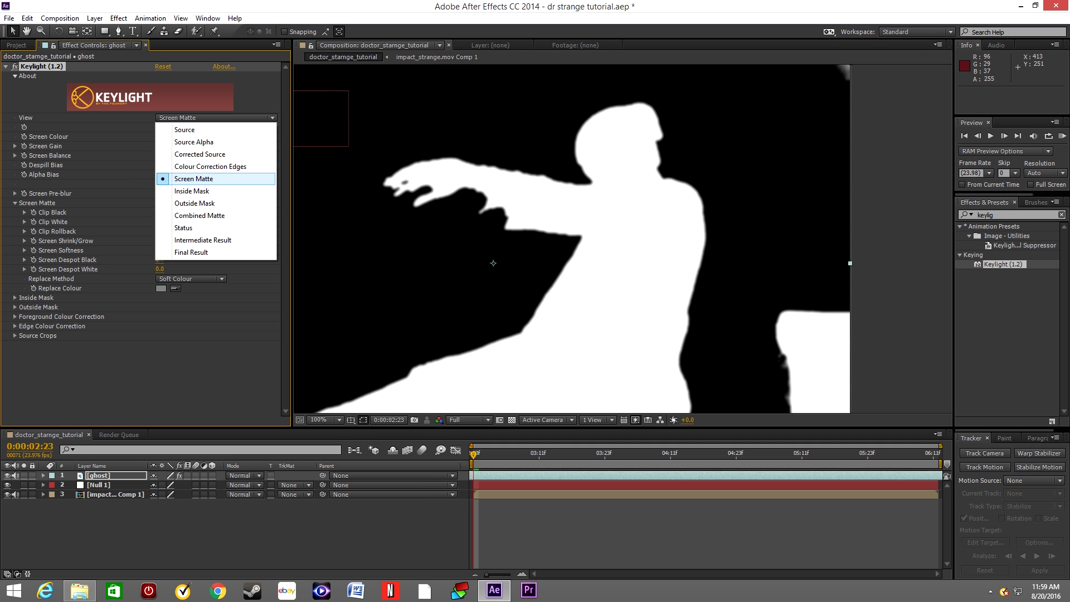
click(191, 252)
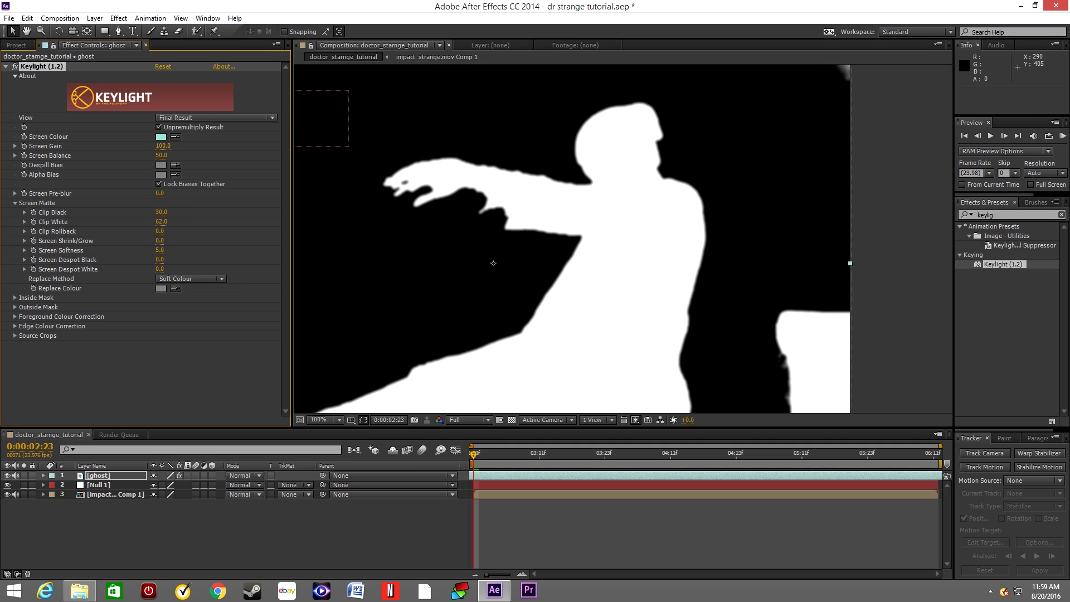
click(493, 263)
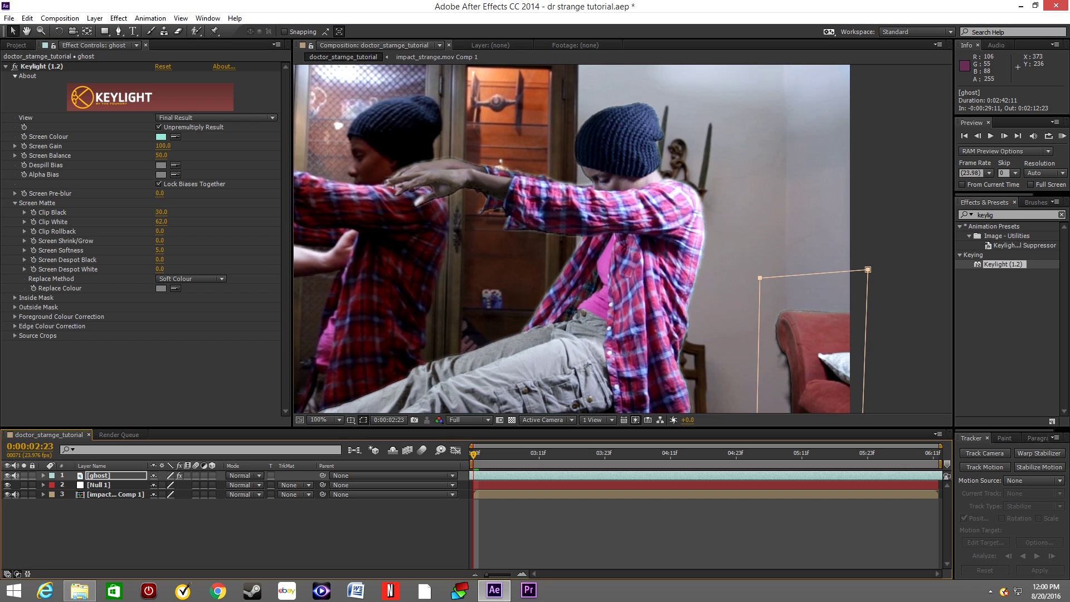
key(F2)
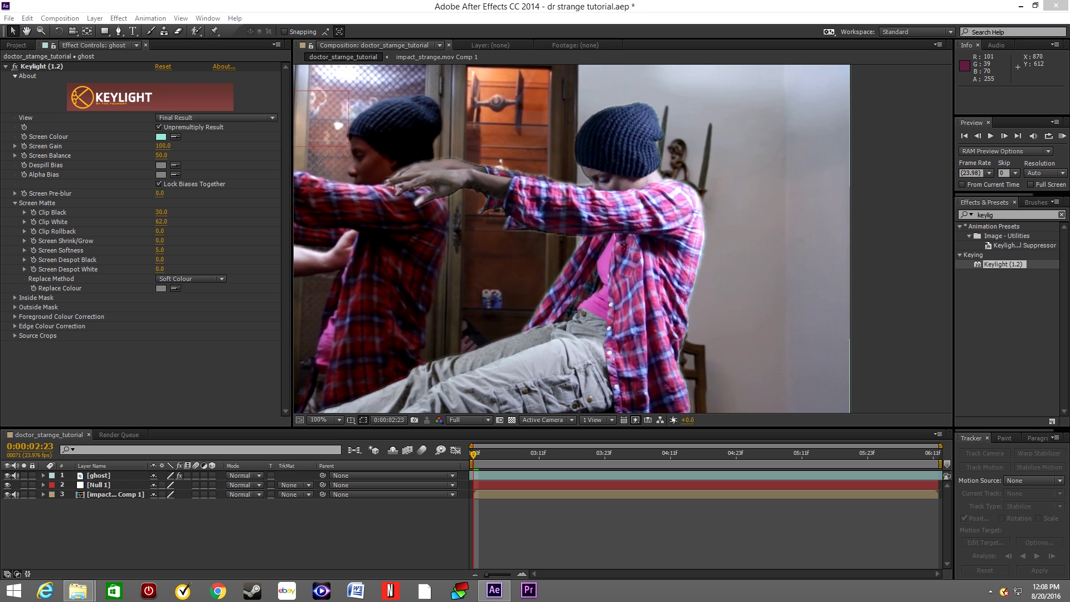
Parent the ghost layer to Null 1 and expand the ghost layer's Transform properties
drag(322, 475, 98, 485)
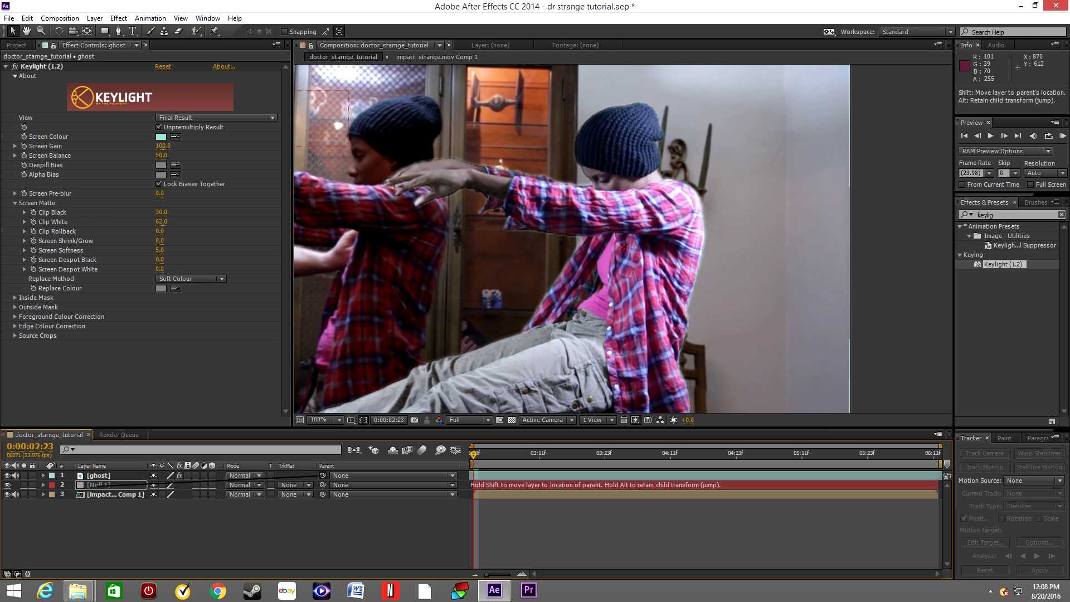
drag(95, 485, 95, 485)
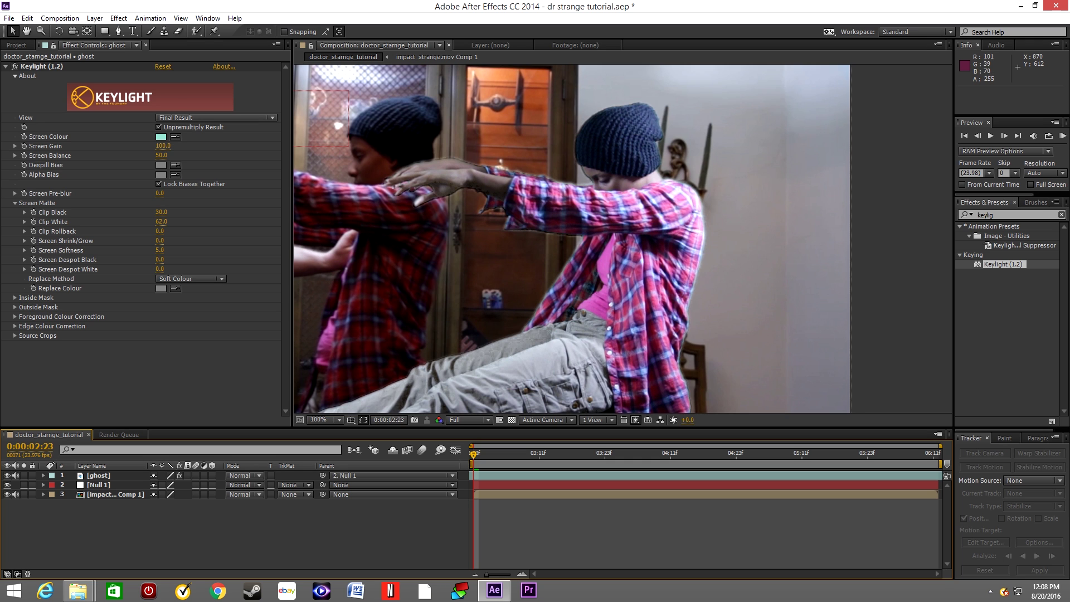
key(ctrl+grave)
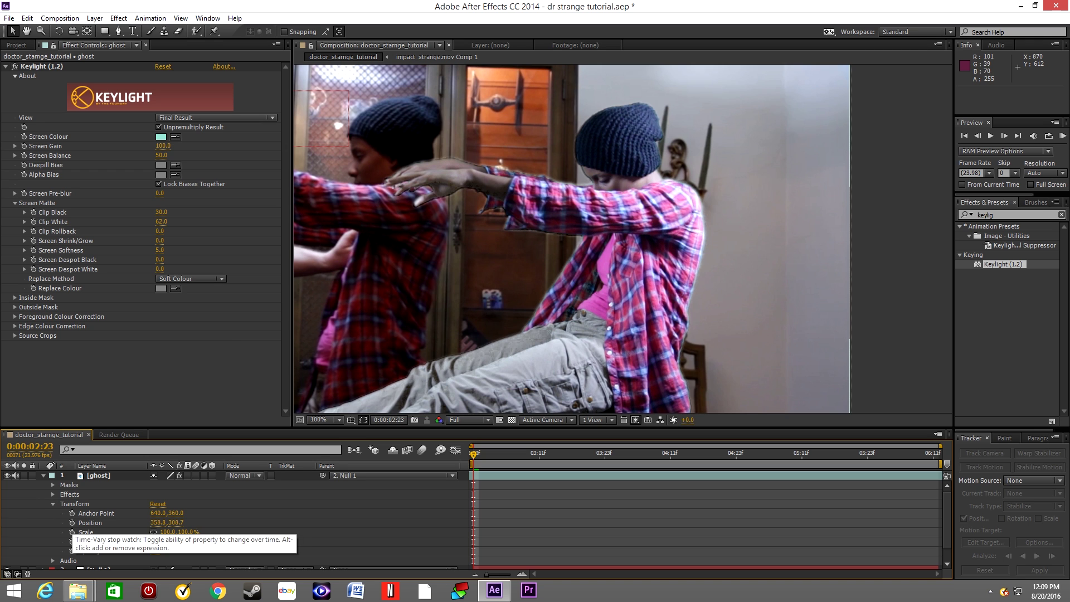
Keyframe the ghost layer's Position at 0:00:02:23 with X at 40.8 over the body, and move to 0:00:04:11
click(71, 523)
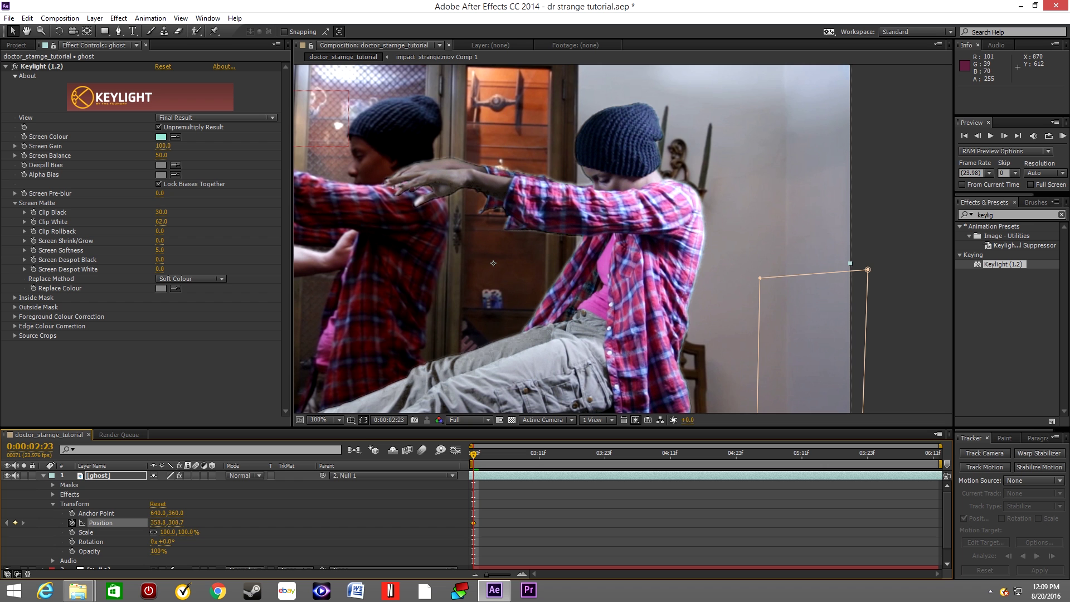
drag(156, 522, 0, 522)
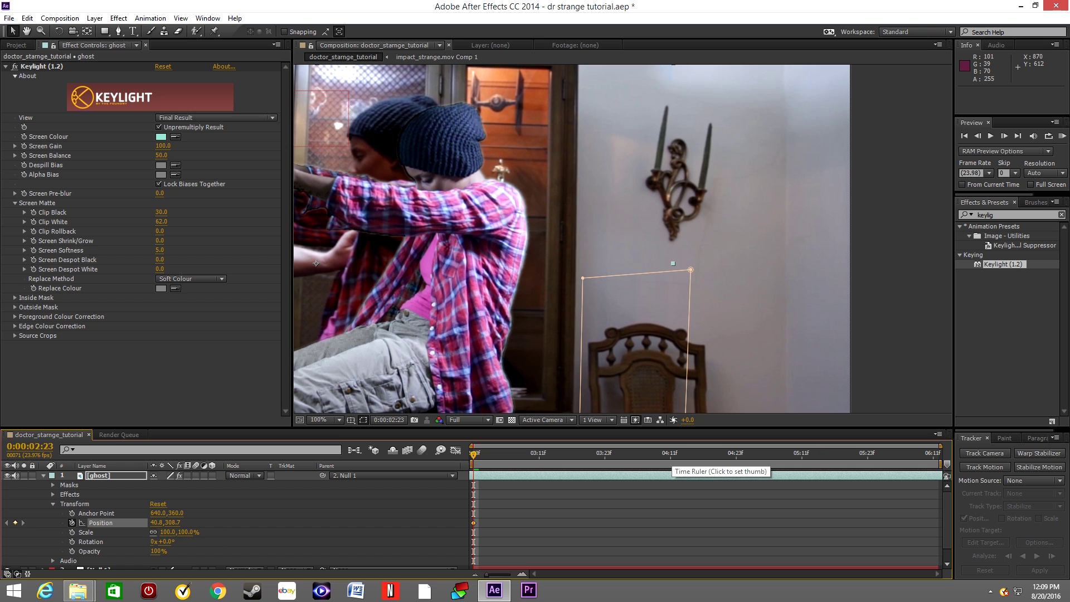
click(671, 458)
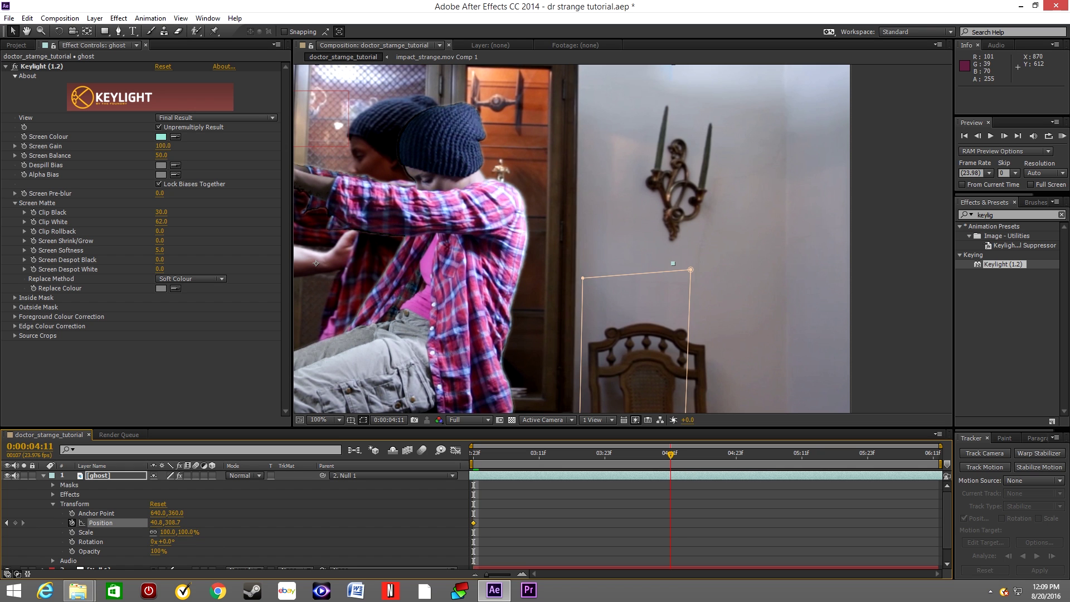
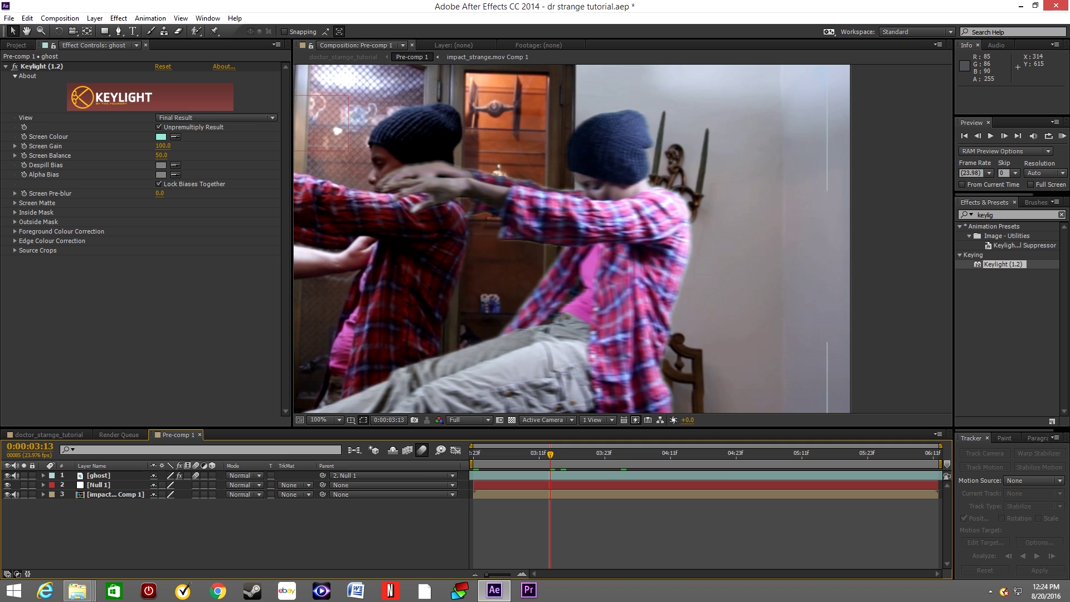
Pre-compose the ghost layer in Pre-comp 1 as ghost Comp 1
click(99, 475)
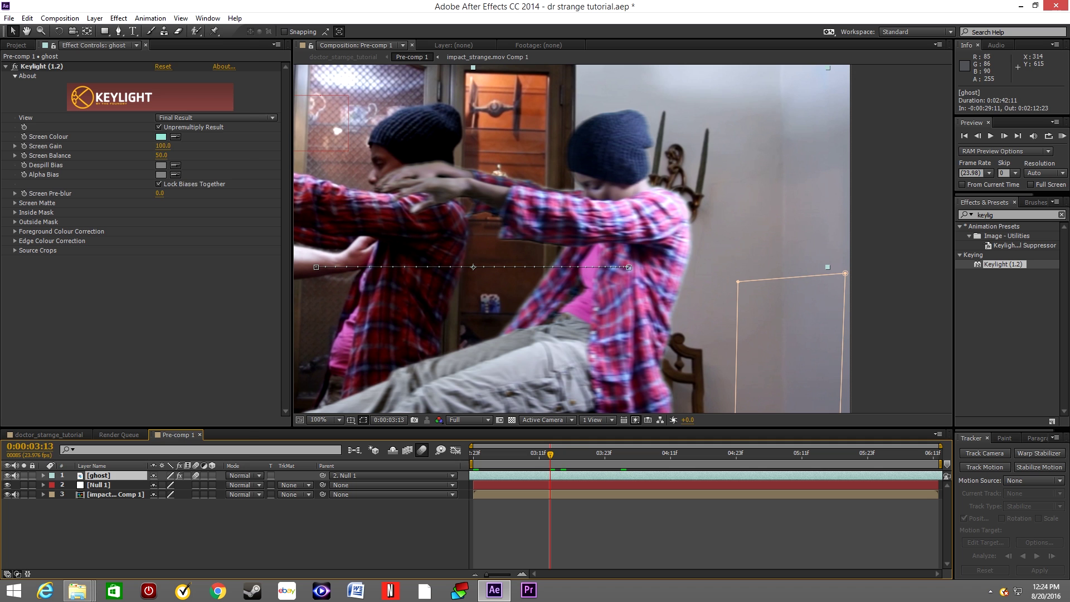
right_click(102, 475)
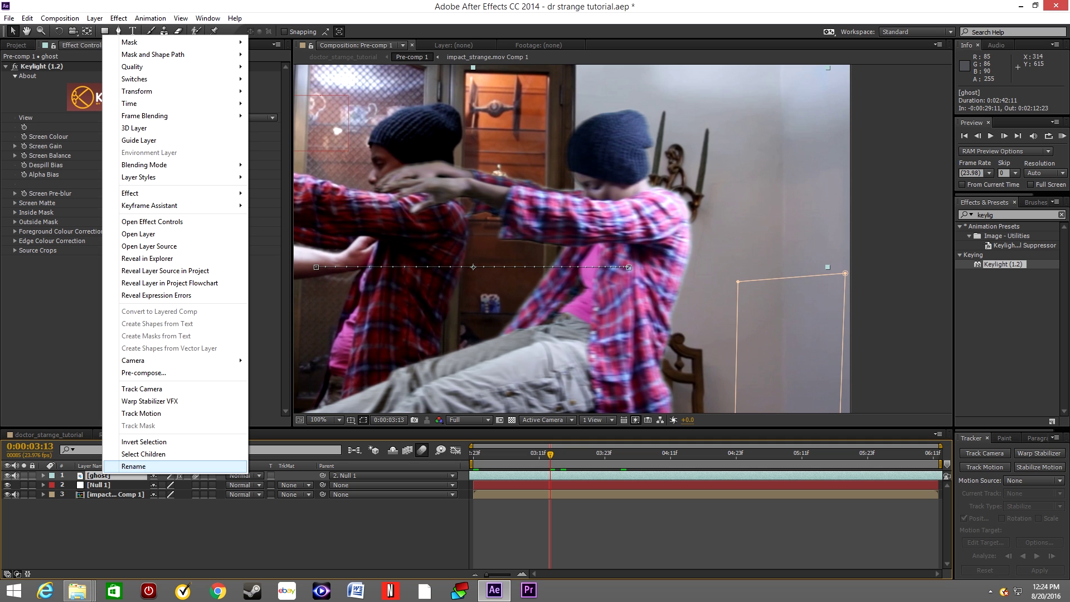
click(143, 373)
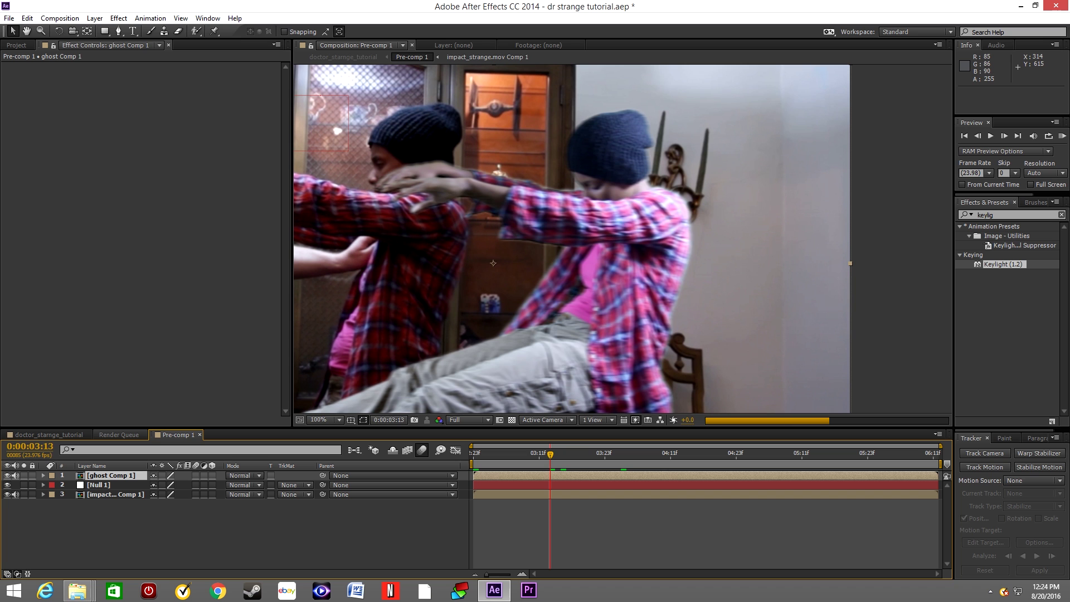
Find the Timewarp effect and apply it to the ghost Comp 1 layer
click(1014, 215)
text(timewarp)
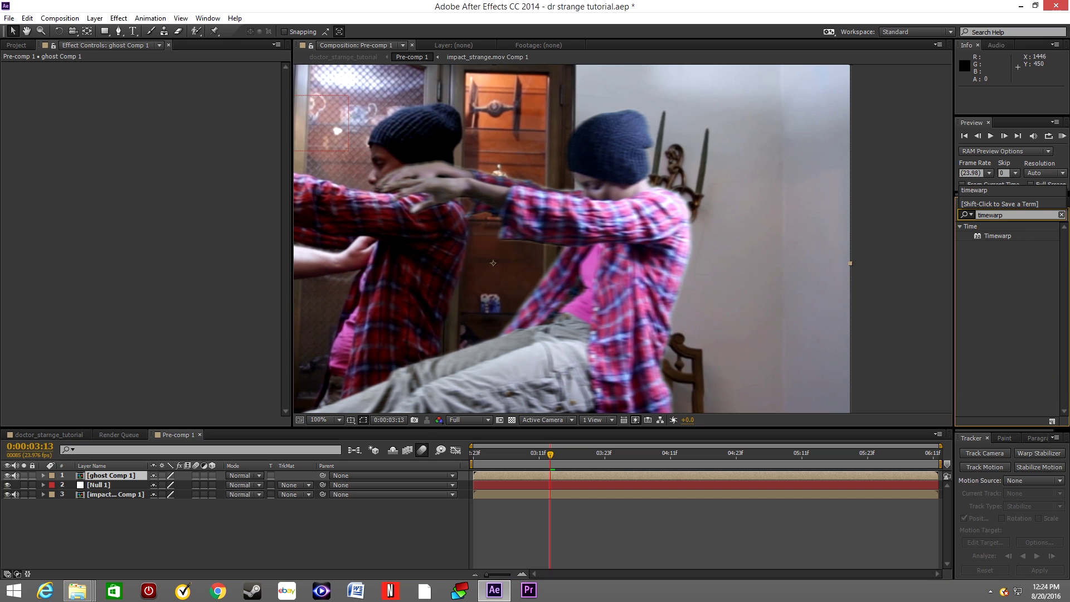
click(997, 236)
drag(997, 236, 122, 474)
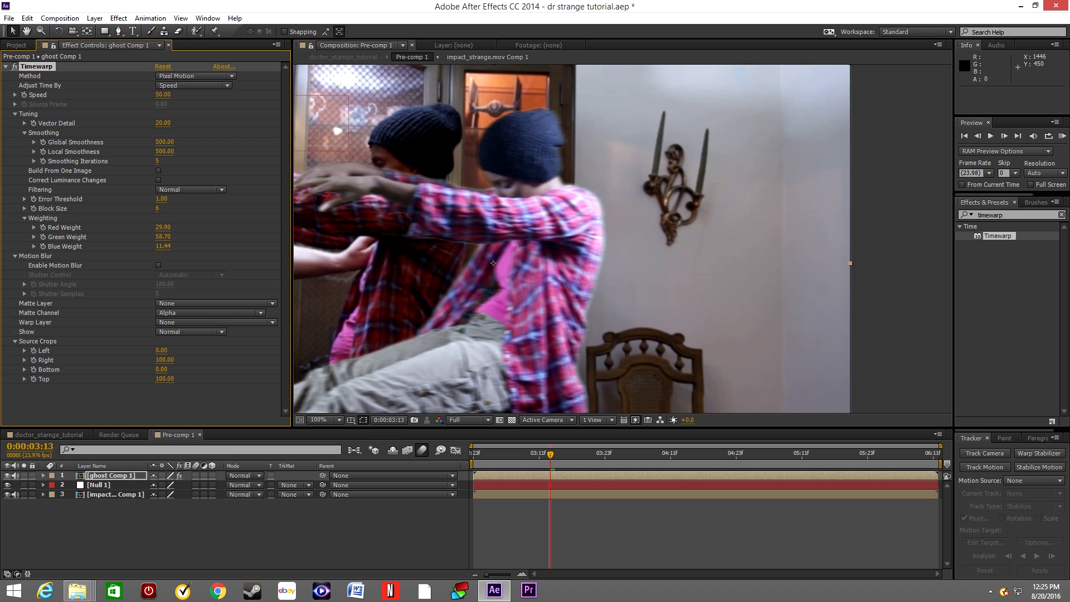
Duplicate the ghost Comp 1 layer twice to stack three time-warped copies
click(111, 475)
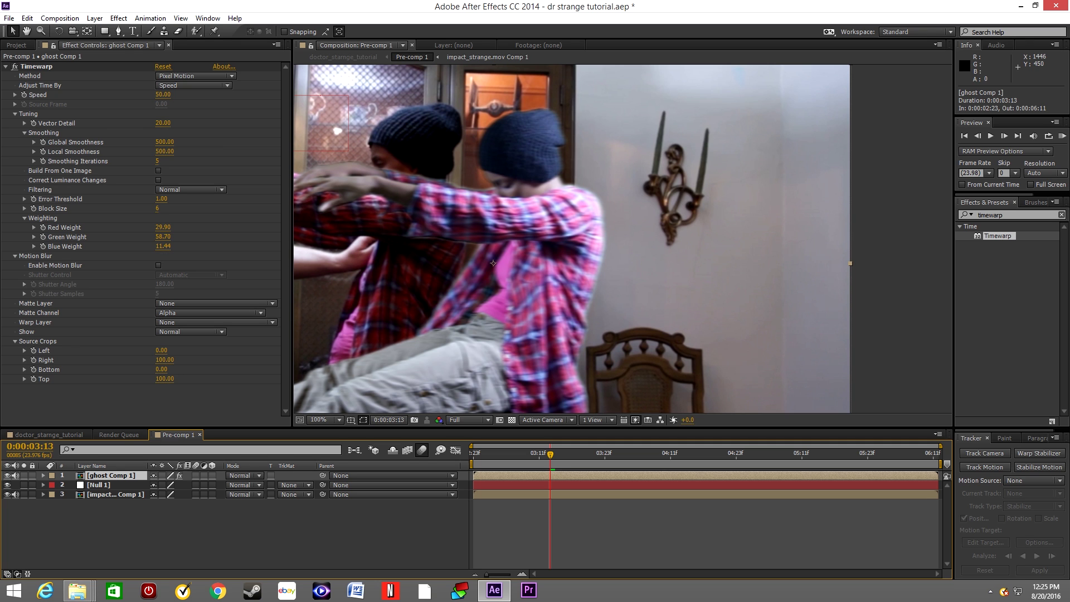
key(ctrl+d)
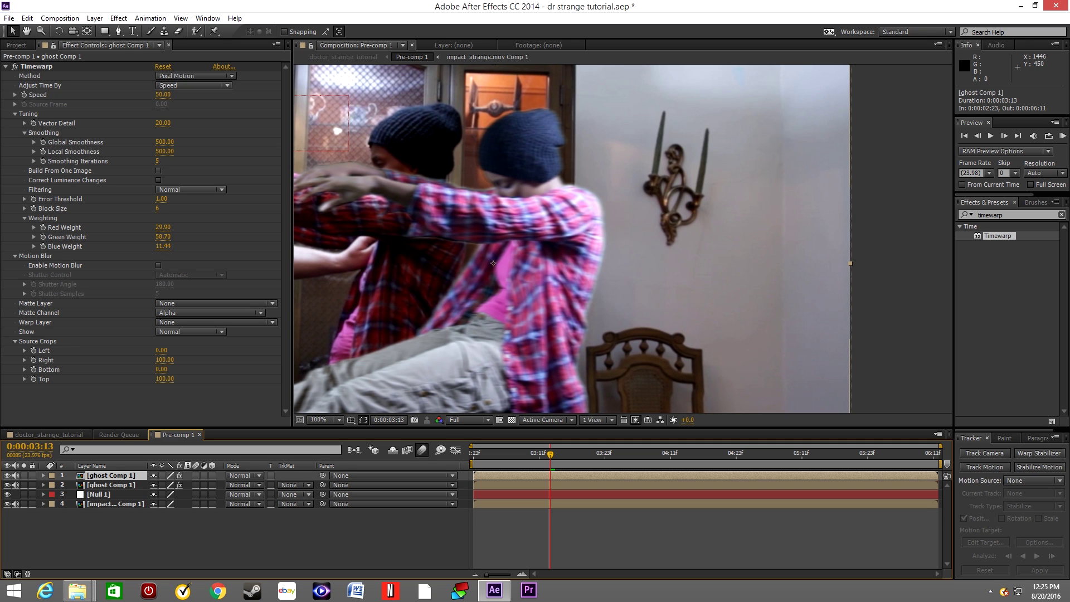
key(ctrl+d)
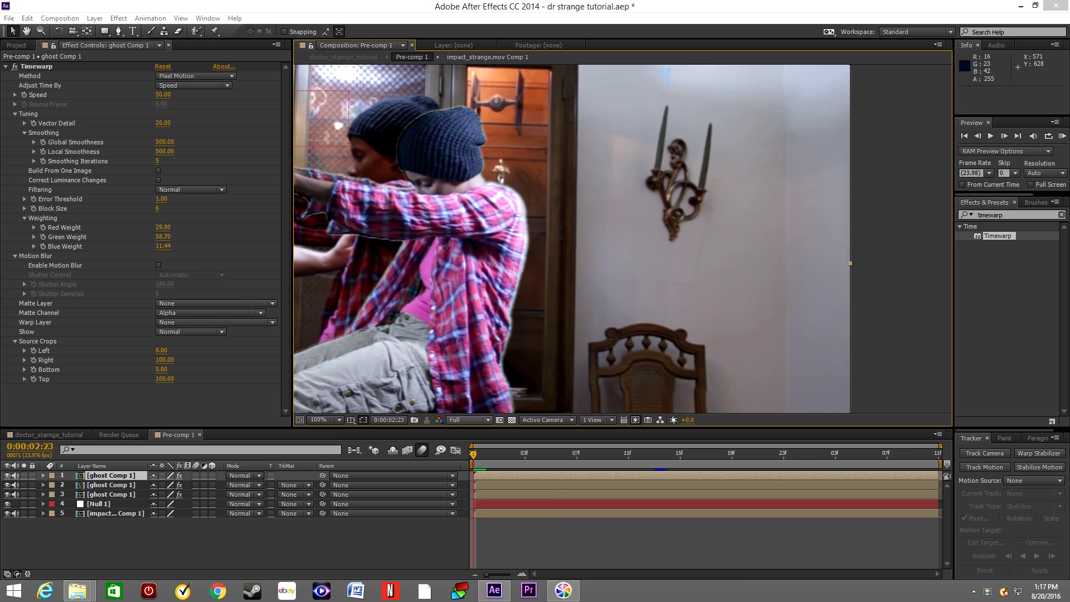
Set the composition preview resolution to Quarter and hide the impact footage and Null 1 layers
click(469, 420)
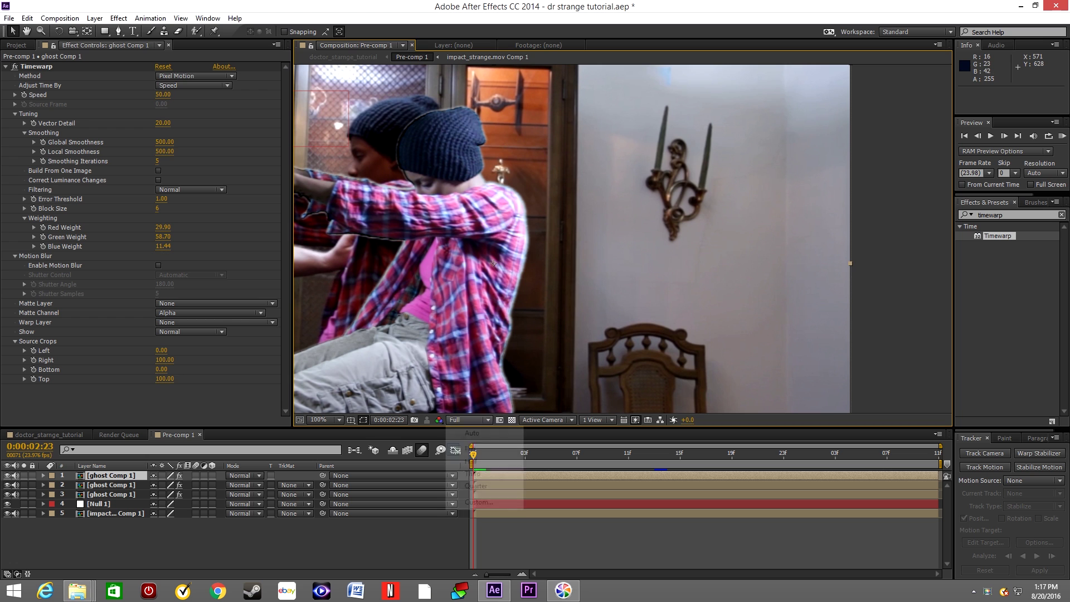
click(476, 485)
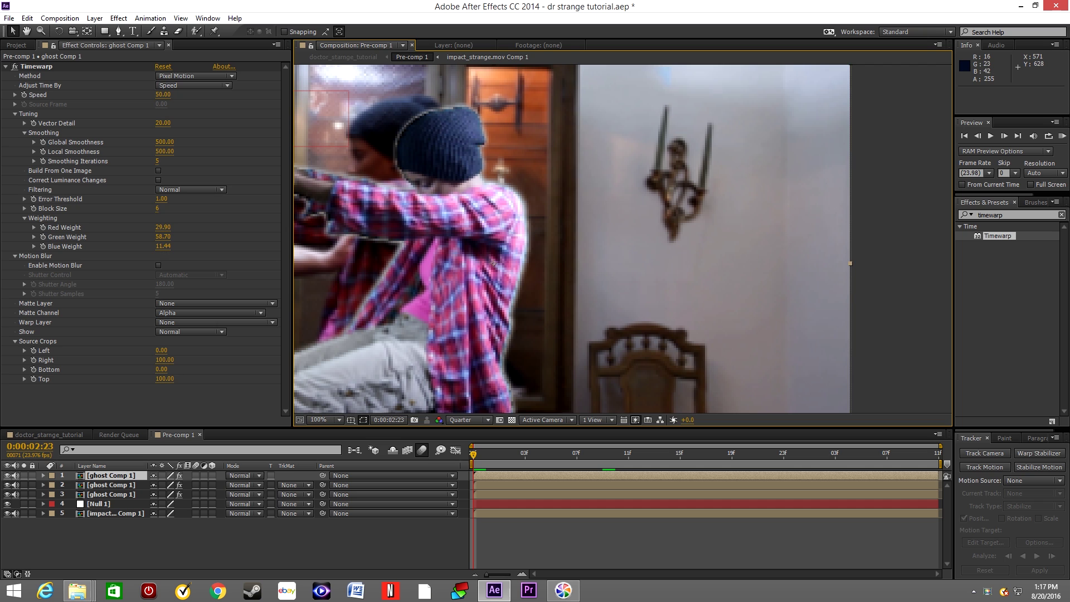
click(7, 513)
click(7, 503)
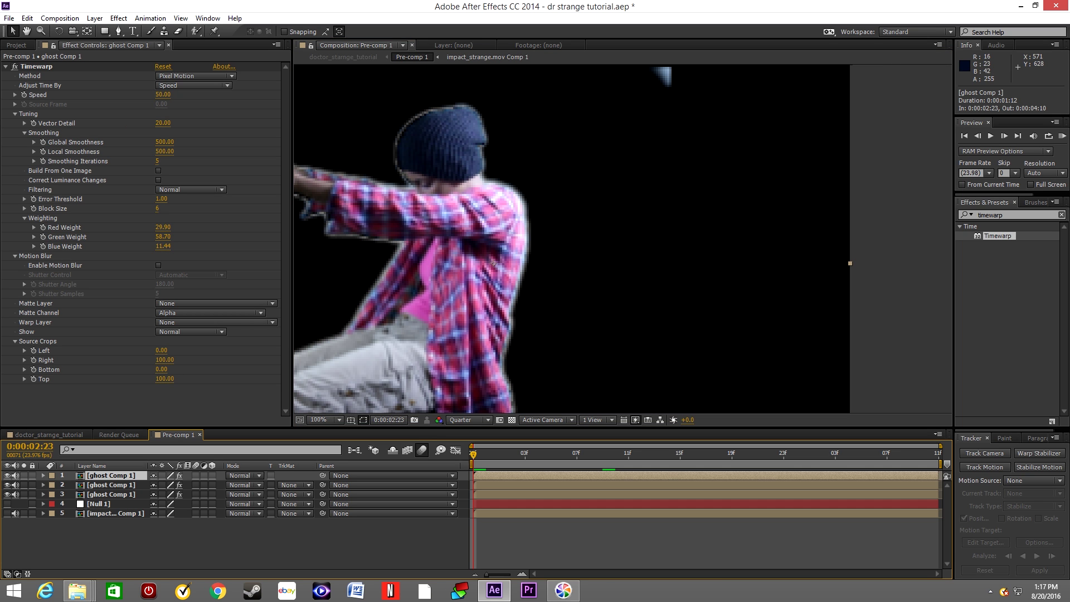
Keyframe Timewarp Speed at 200 at 0:00:02:23 on the topmost ghost Comp 1 copy
click(24, 95)
click(162, 95)
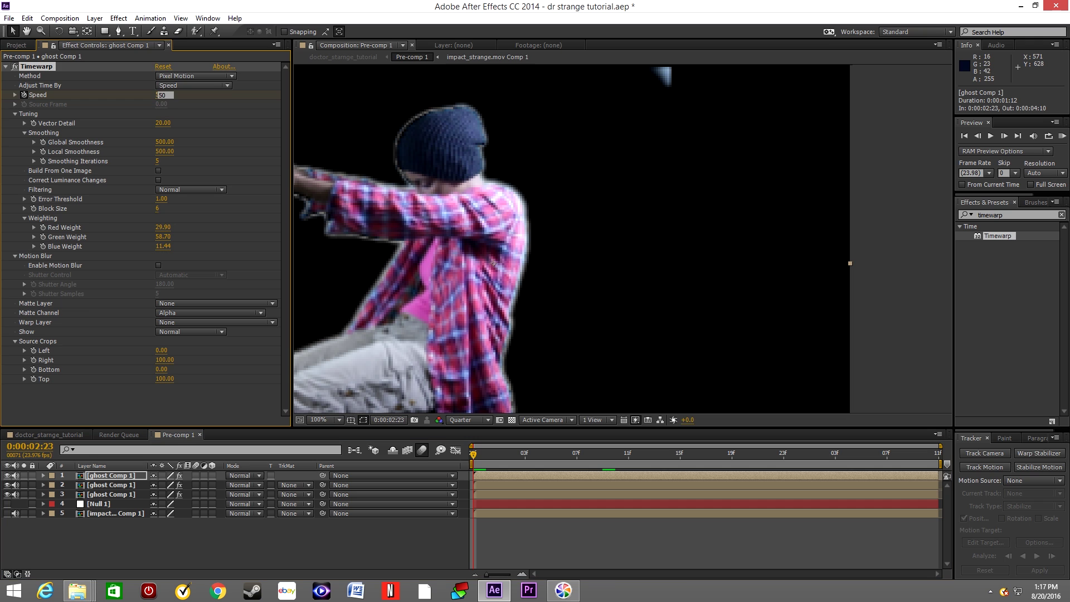
text(200)
key(Return)
Set the Timewarp Speed keyframes of the second and third ghost Comp 1 copies to 200 at 0:00:02:23
click(111, 485)
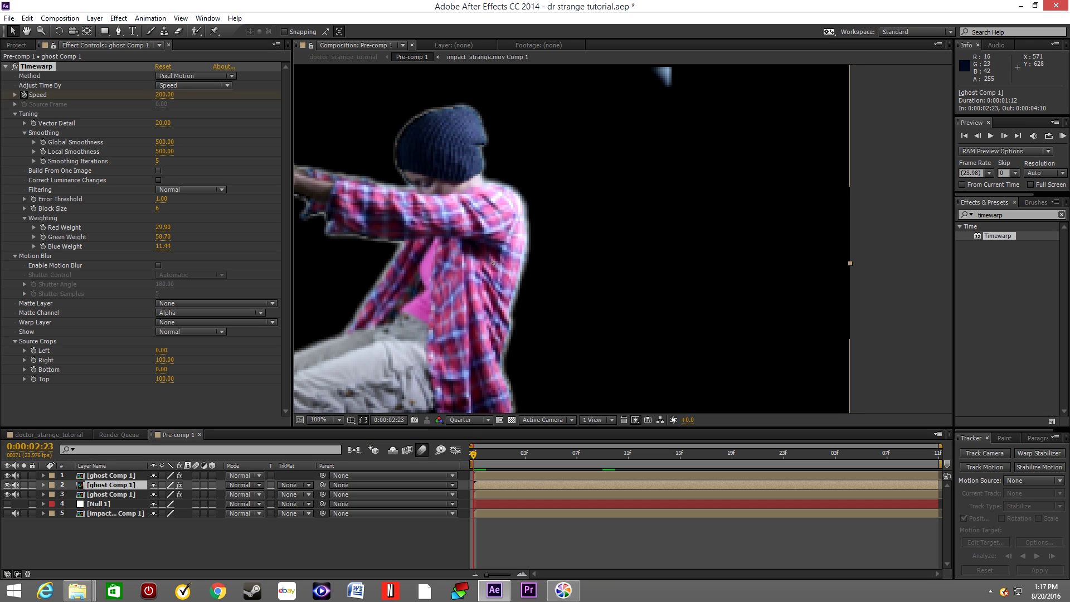
click(162, 94)
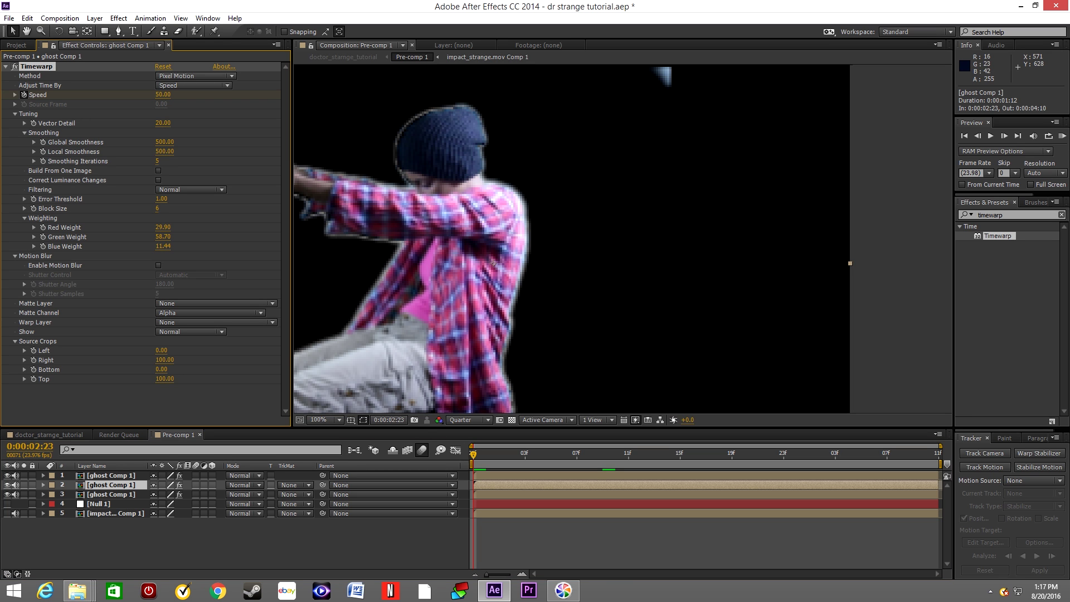
text(200)
key(Return)
click(111, 494)
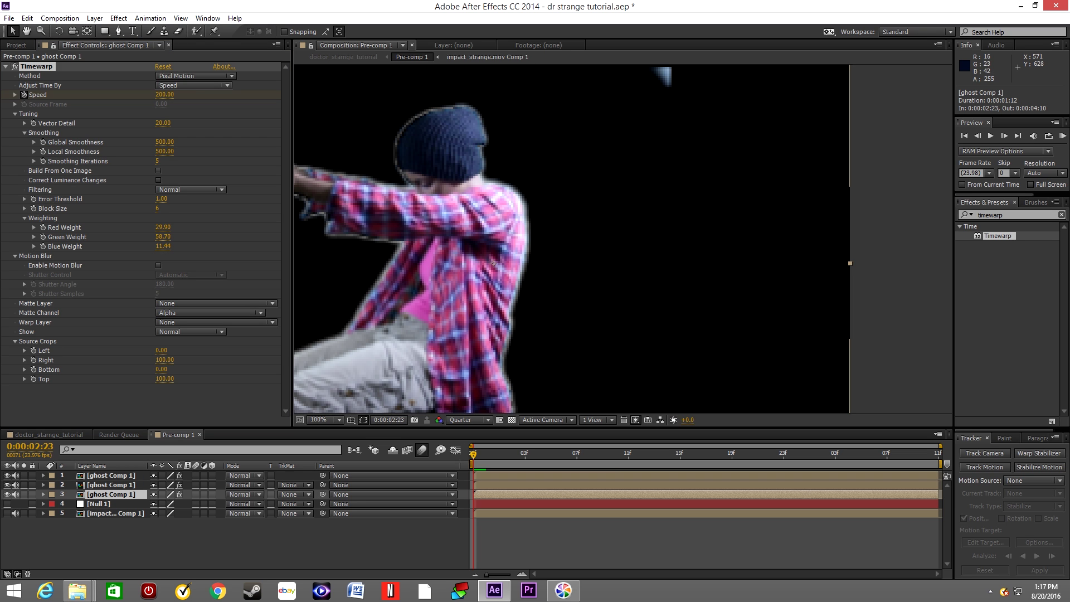
click(163, 94)
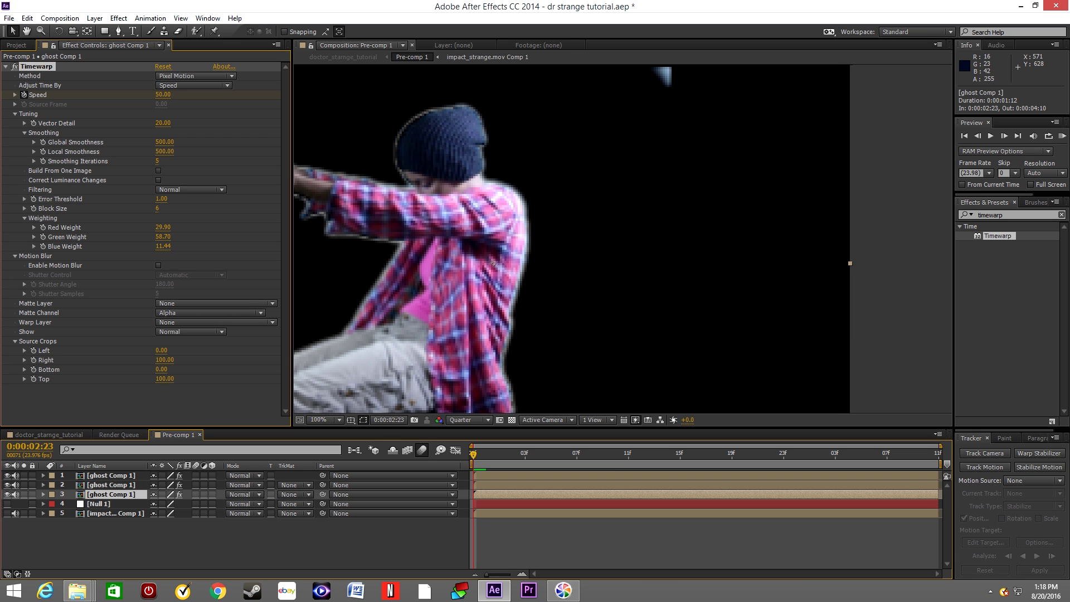
click(163, 94)
text(200)
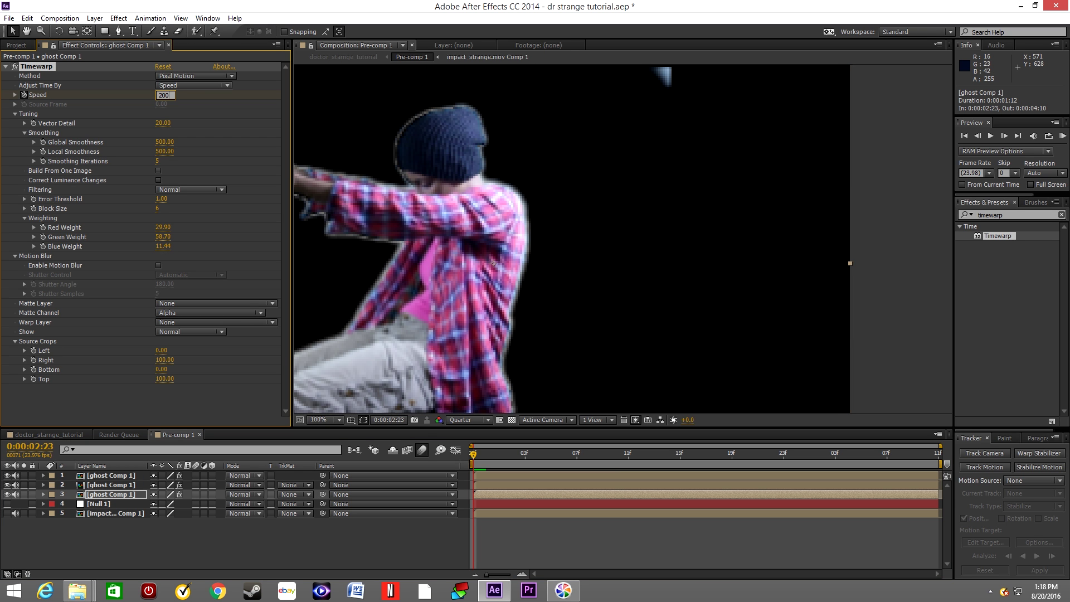
key(Return)
Keyframe the topmost ghost Comp 1 copy's Timewarp Speed at 20 at 0:00:03:07
click(576, 453)
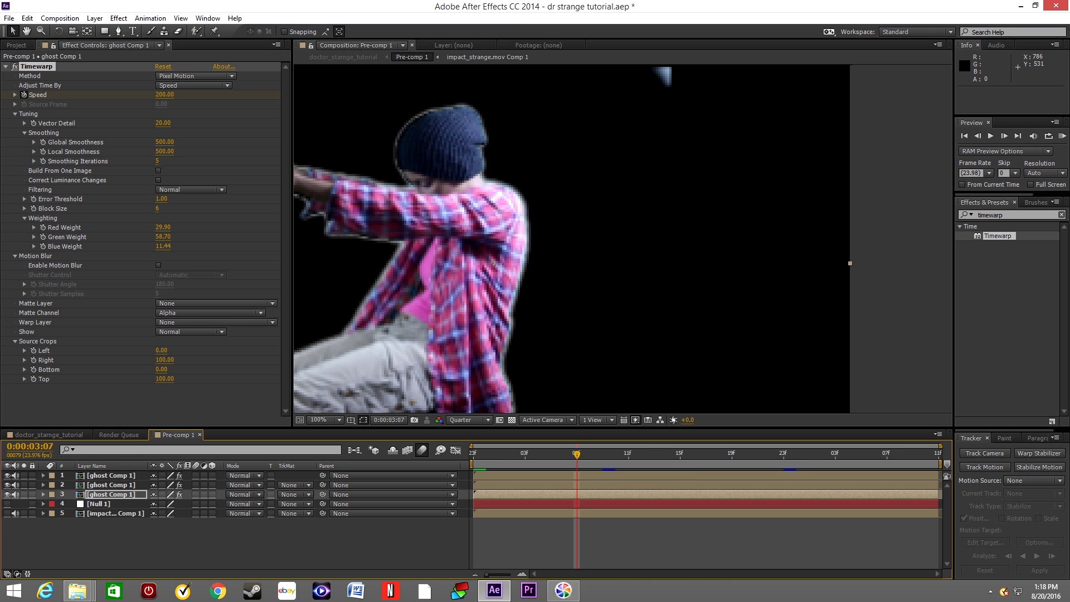
click(111, 485)
click(493, 263)
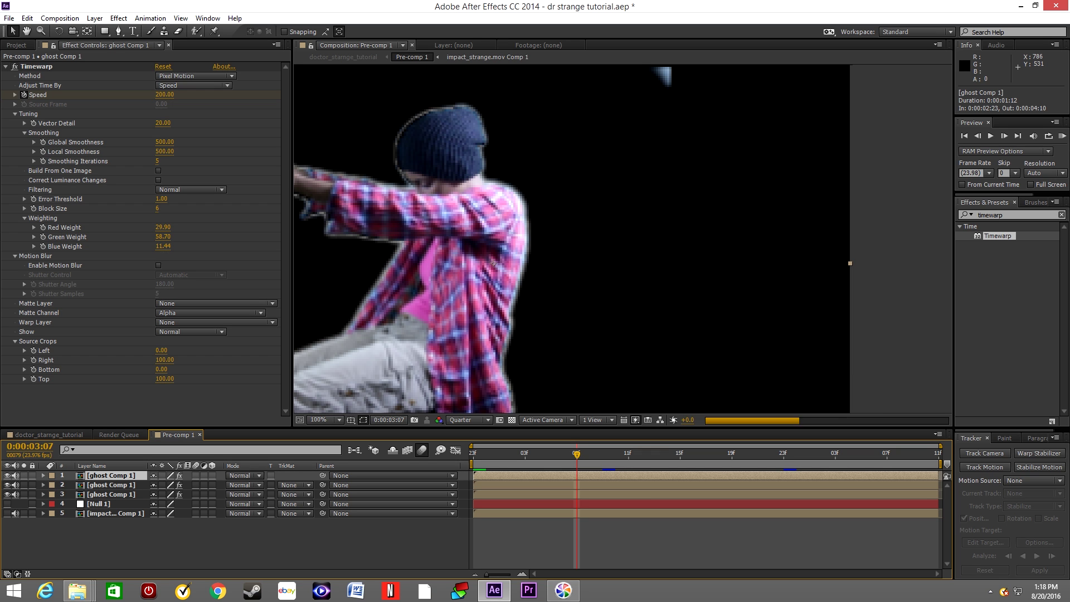
click(164, 94)
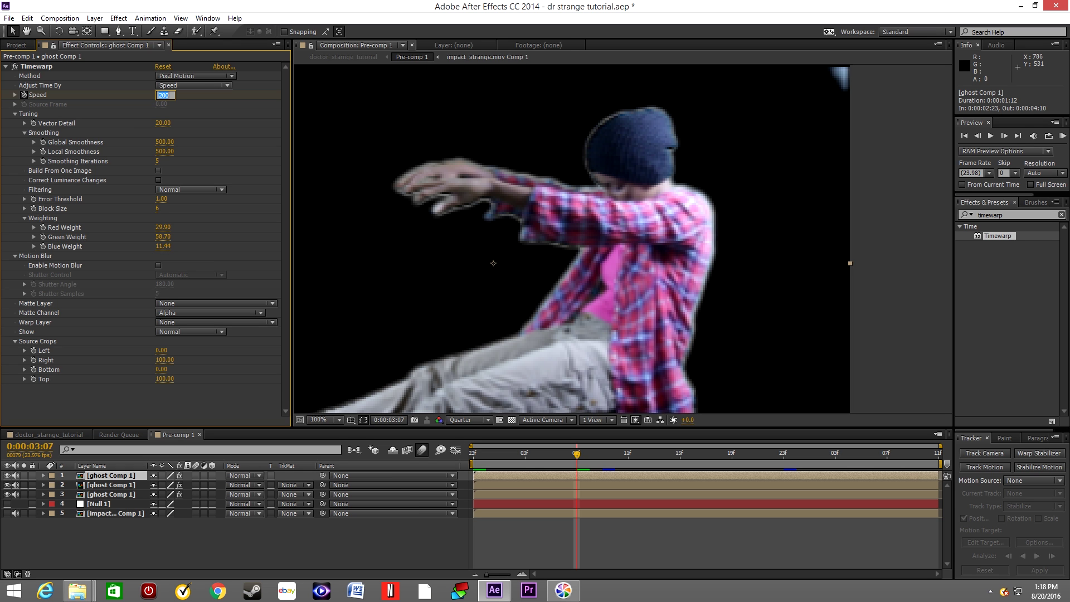
text(20)
key(Return)
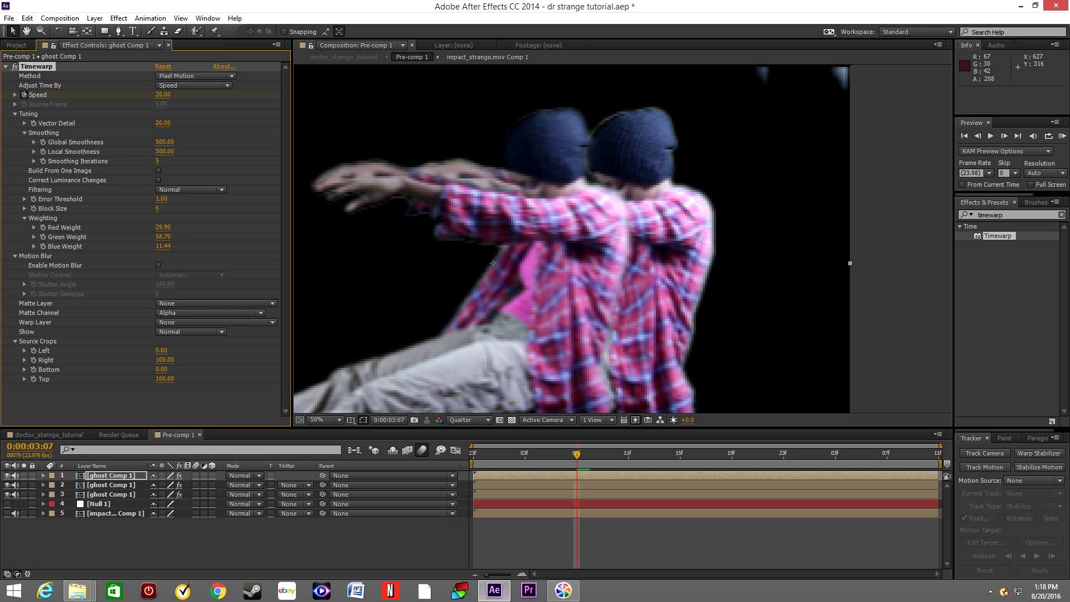
key(comma)
key(period)
Keyframe the second ghost Comp 1 copy's Timewarp Speed at 20 at 0:00:03:23
click(783, 456)
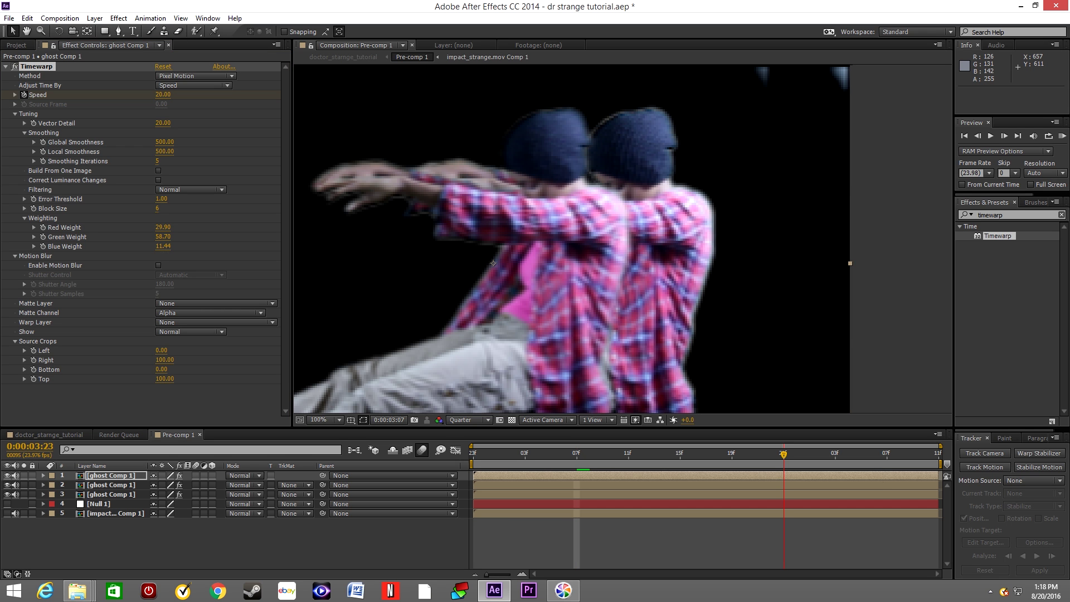
click(111, 485)
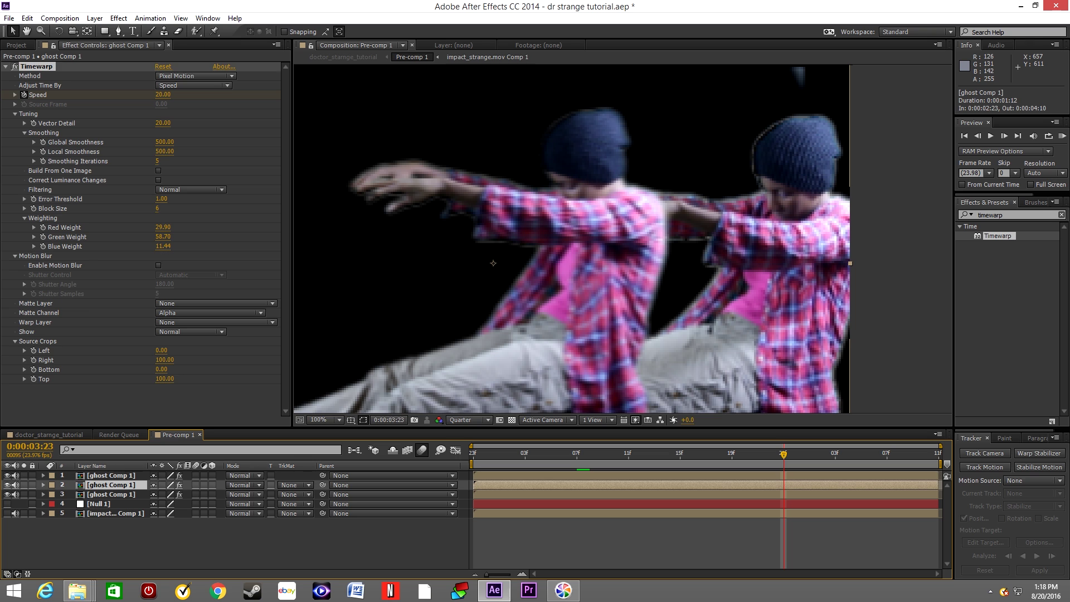
click(164, 94)
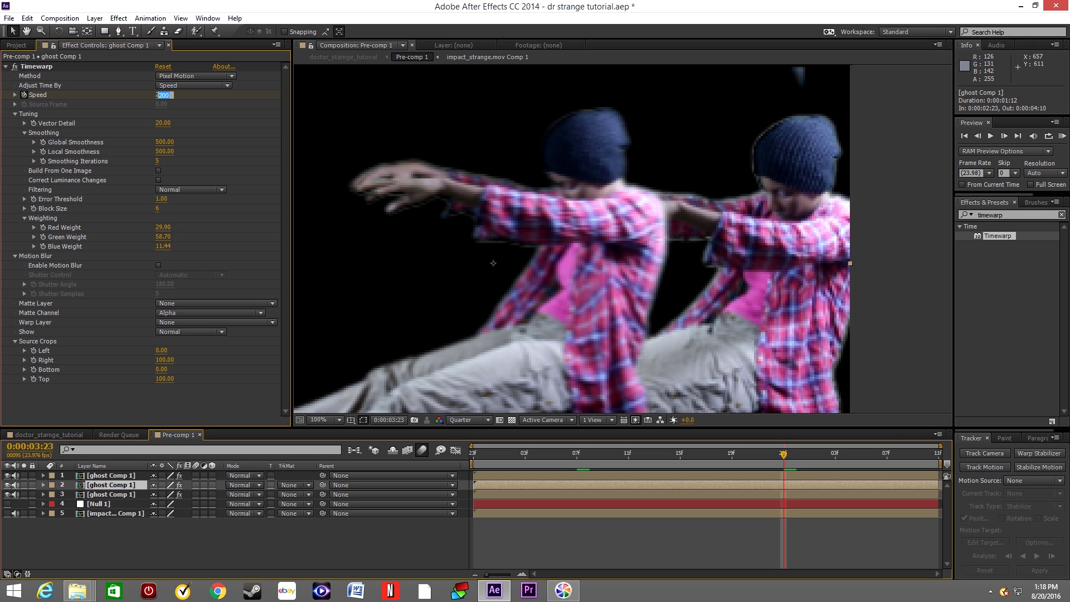
text(2)
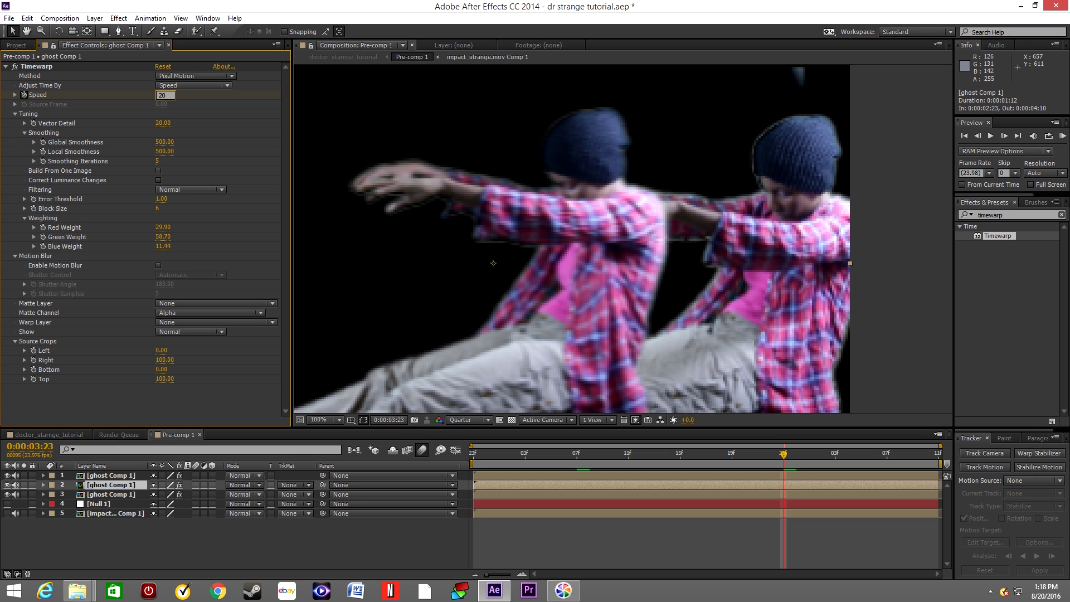
text(0)
key(Return)
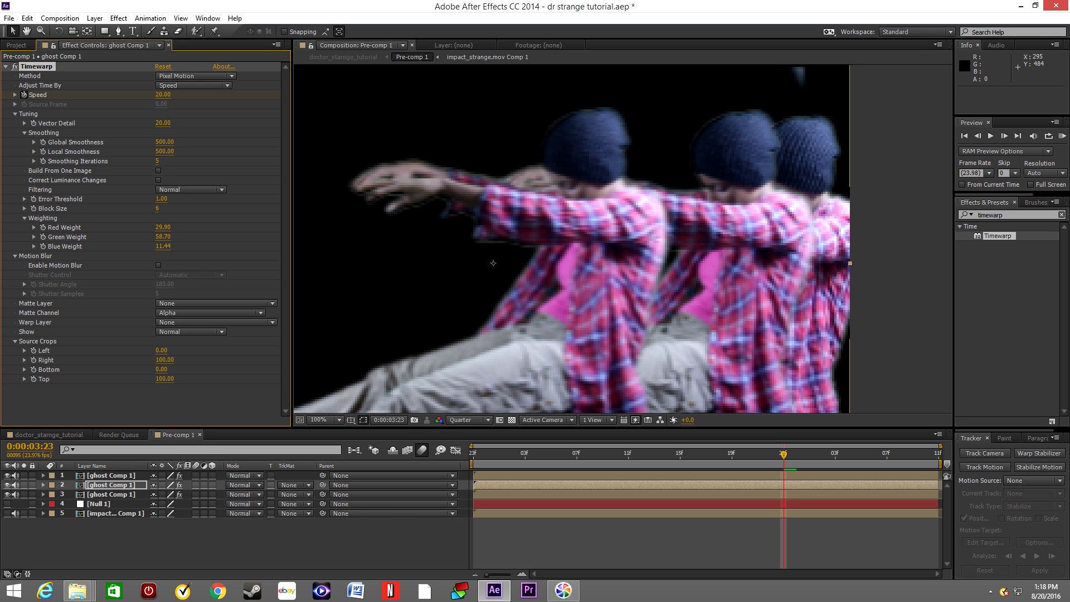
Keyframe the third ghost Comp 1 copy's Timewarp Speed at 20 at 0:00:04:10
key(ctrl+Down)
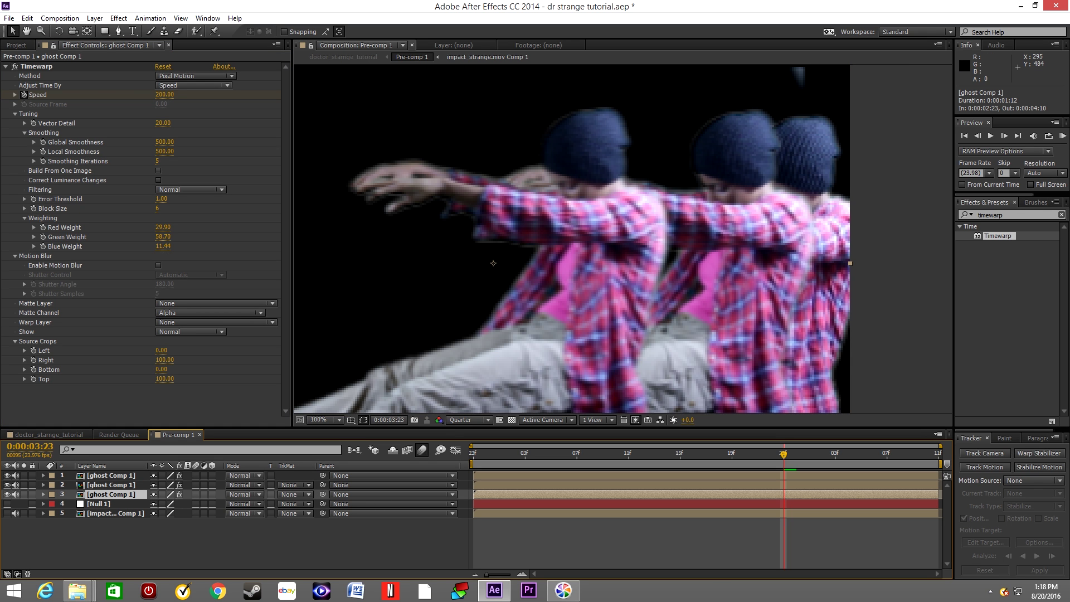
key(o)
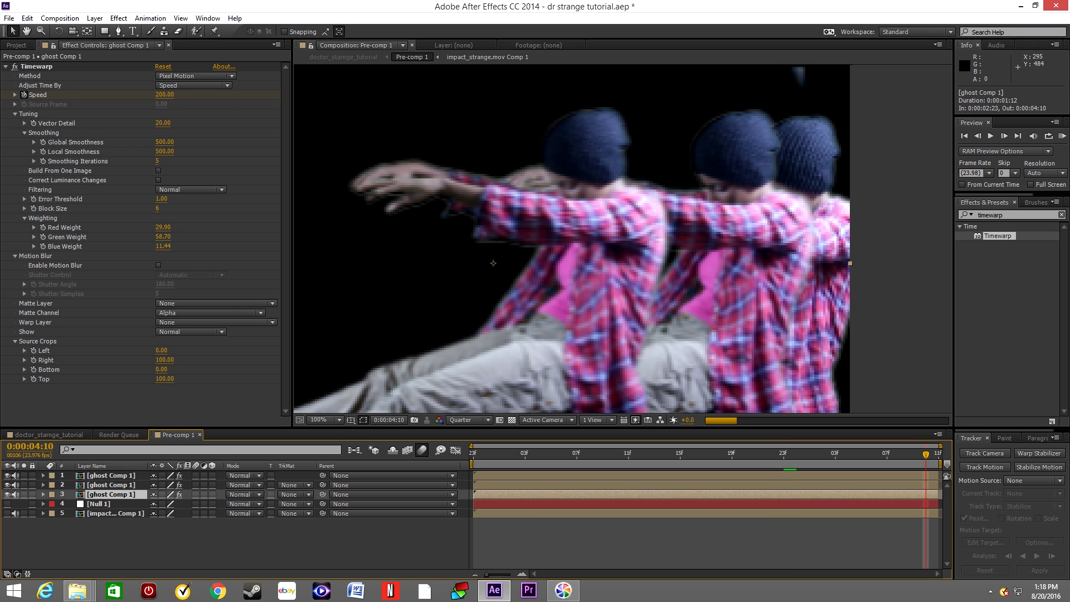
click(164, 95)
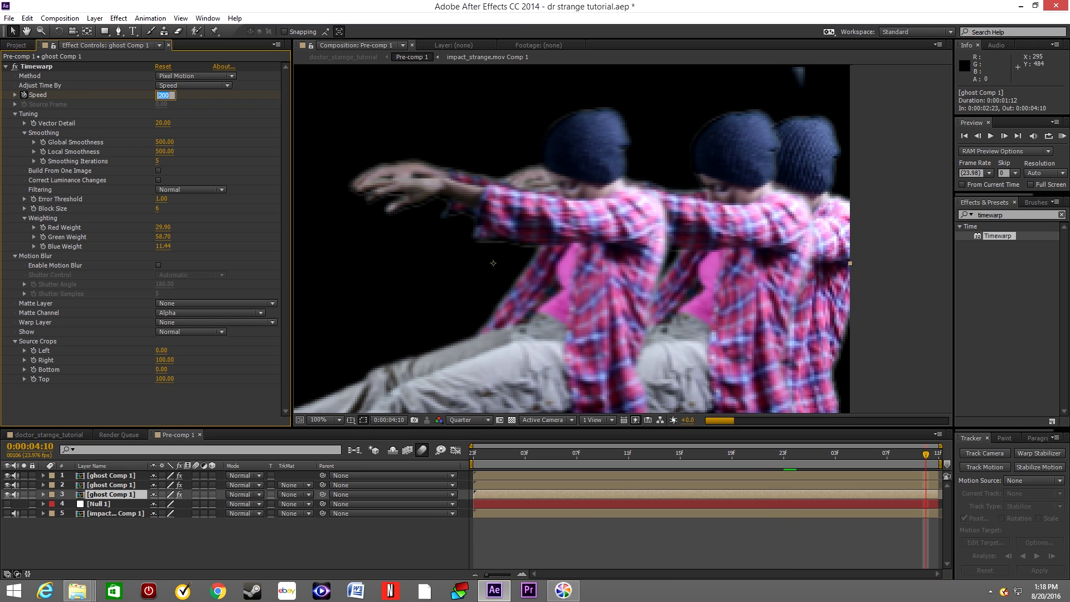
text(20)
key(Return)
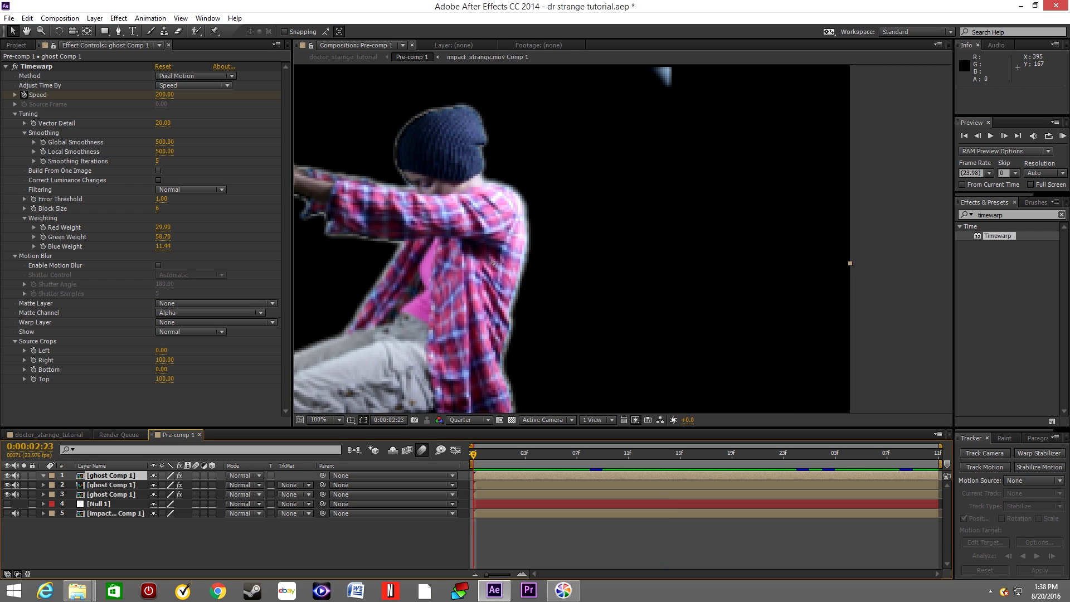
Keyframe the topmost ghost Comp 1 copy's Opacity at 100% at 0:00:02:23 and 0:00:03:05, and at 20% at 0:00:03:23
click(43, 475)
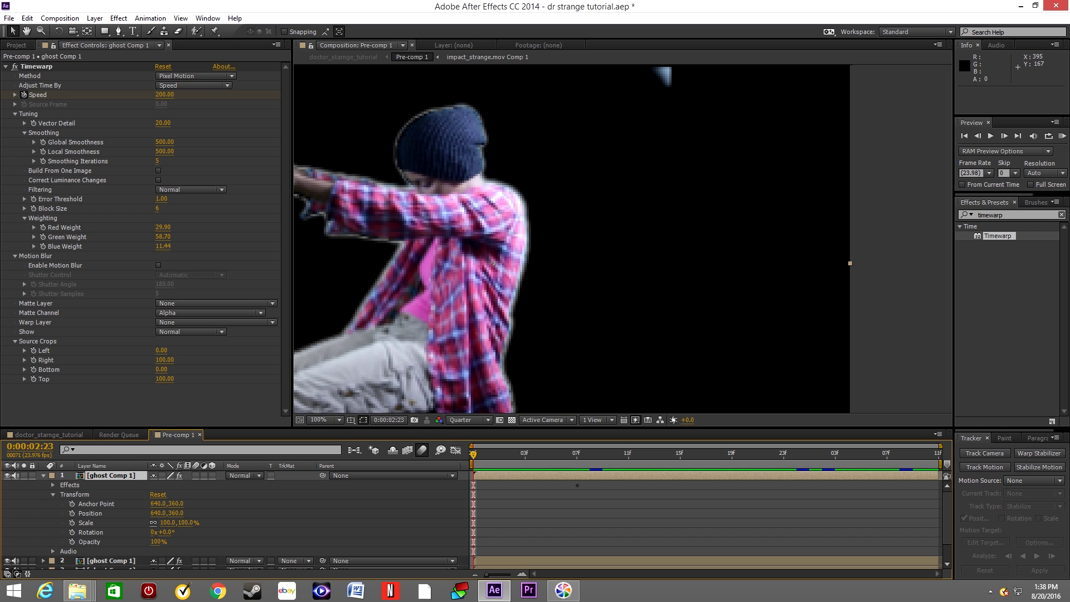
click(72, 542)
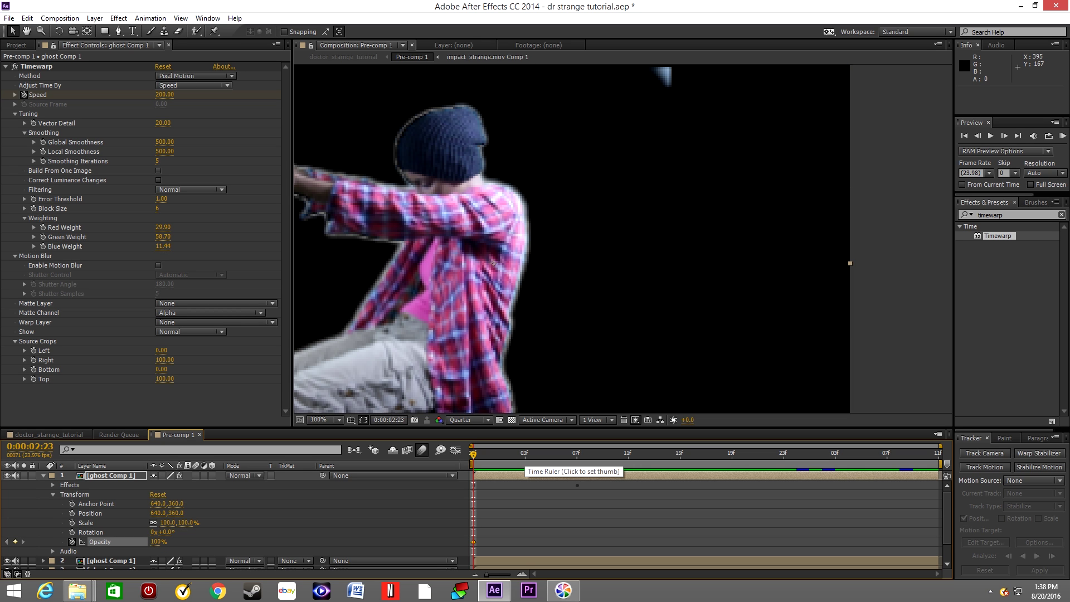
click(550, 452)
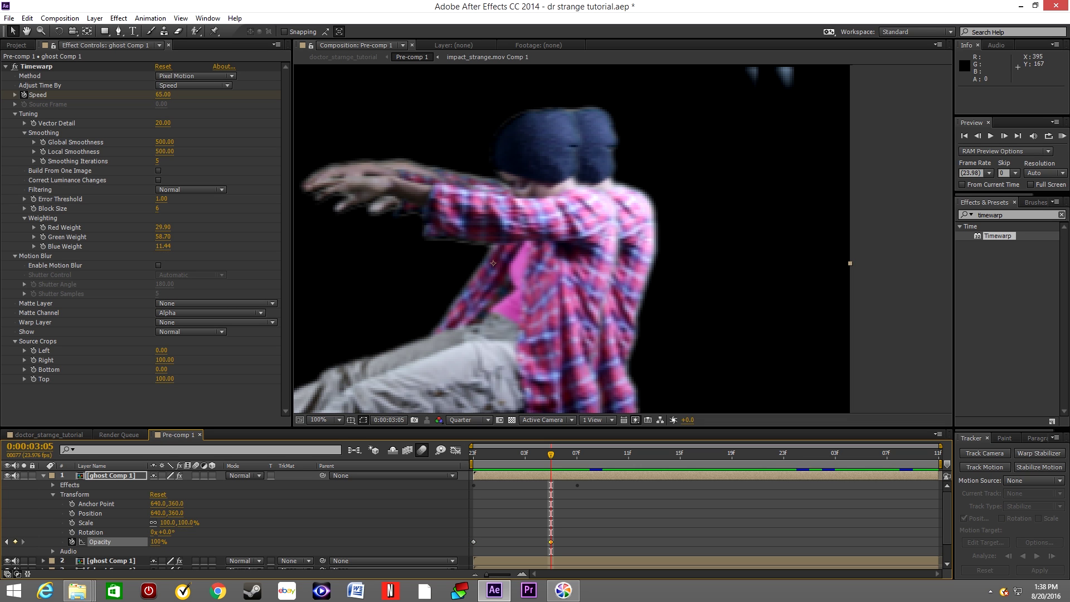
click(783, 453)
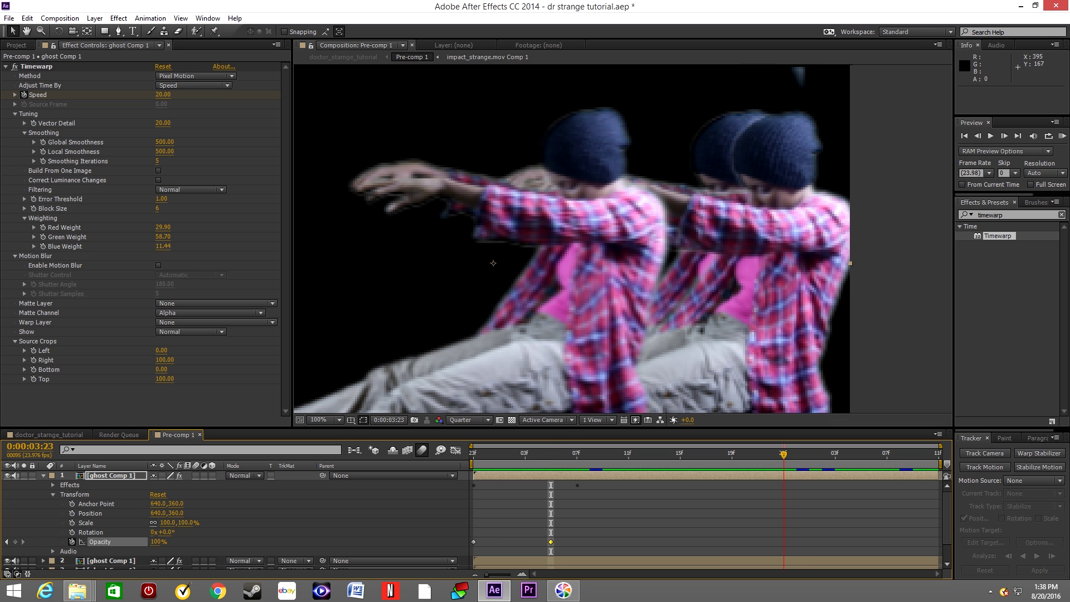
click(157, 541)
text(20)
key(Return)
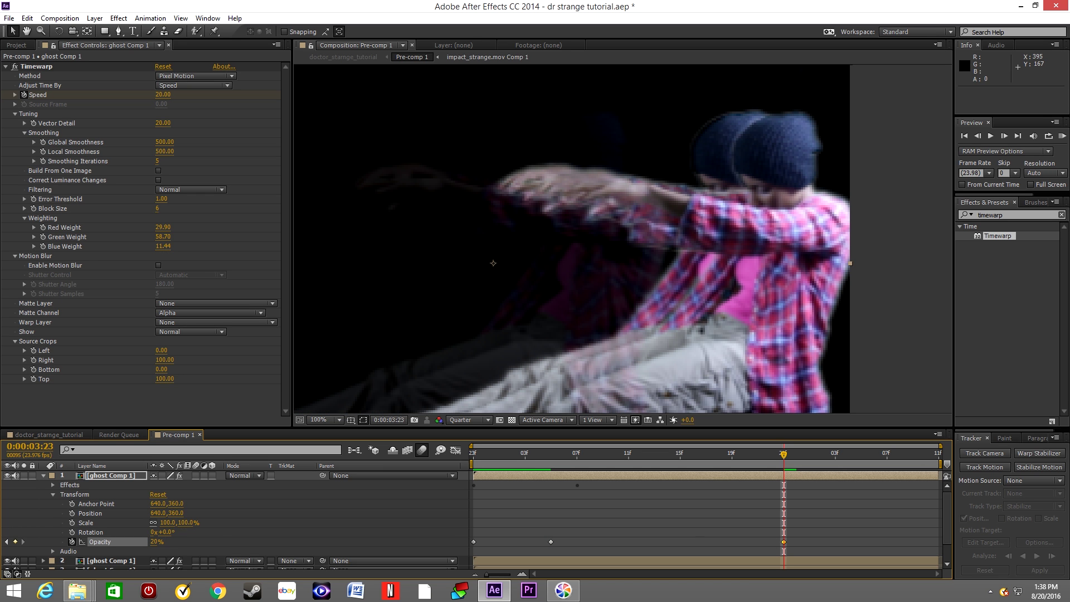
key(u)
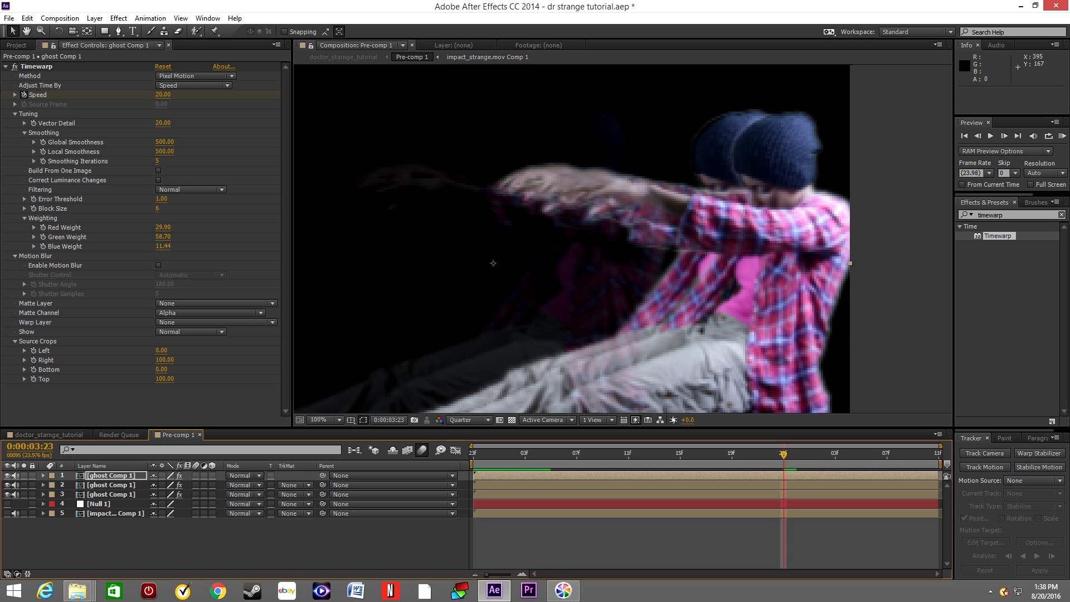
Keyframe the third ghost Comp 1 copy's Opacity at 100% at both 0:00:02:23 and 0:00:03:23
key(ctrl+grave)
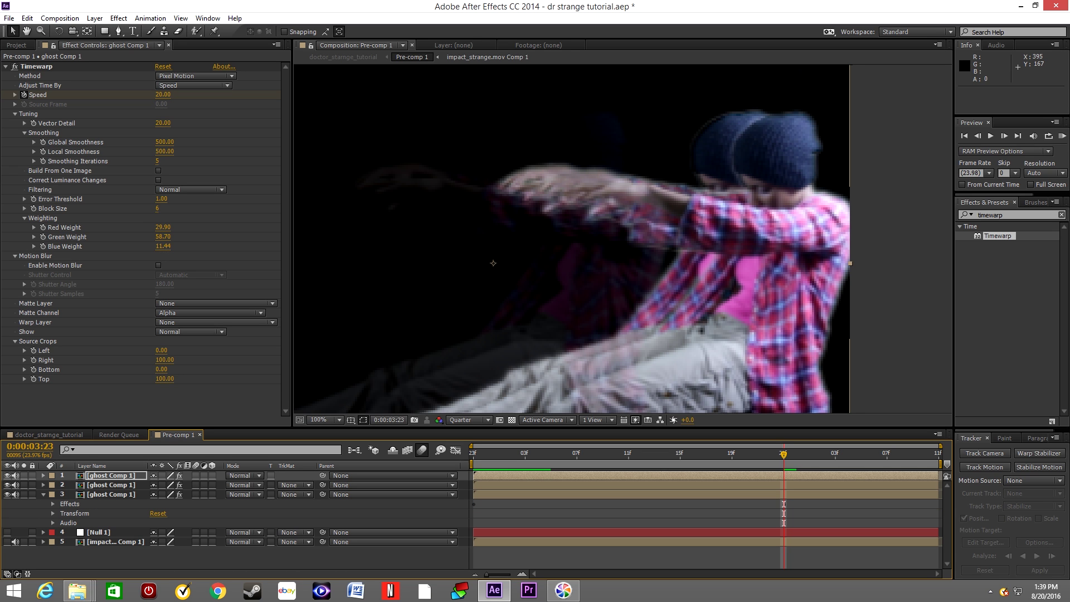
key(ctrl+grave)
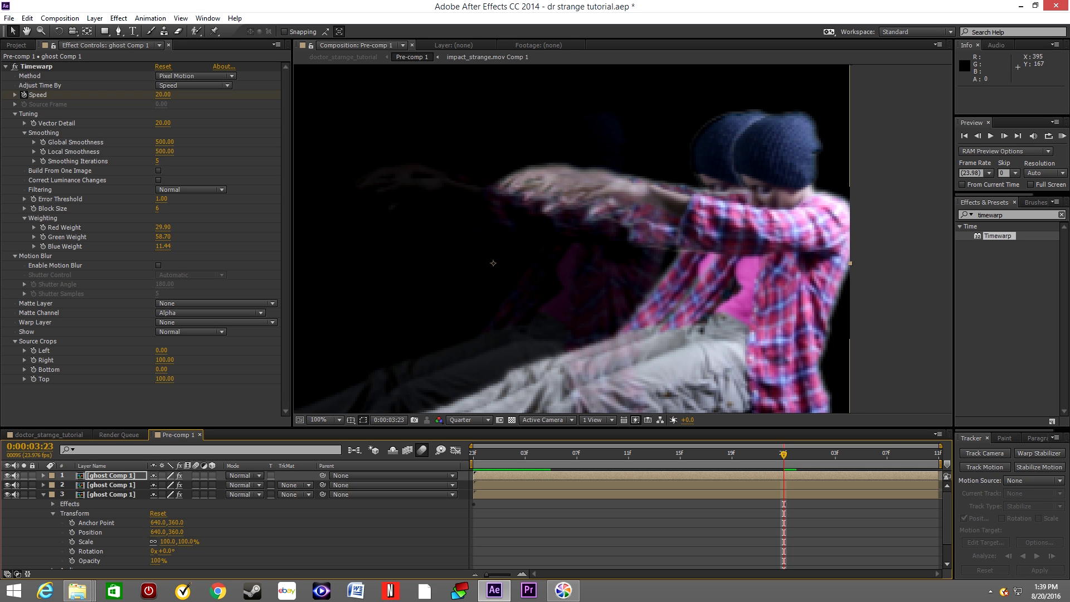
click(473, 453)
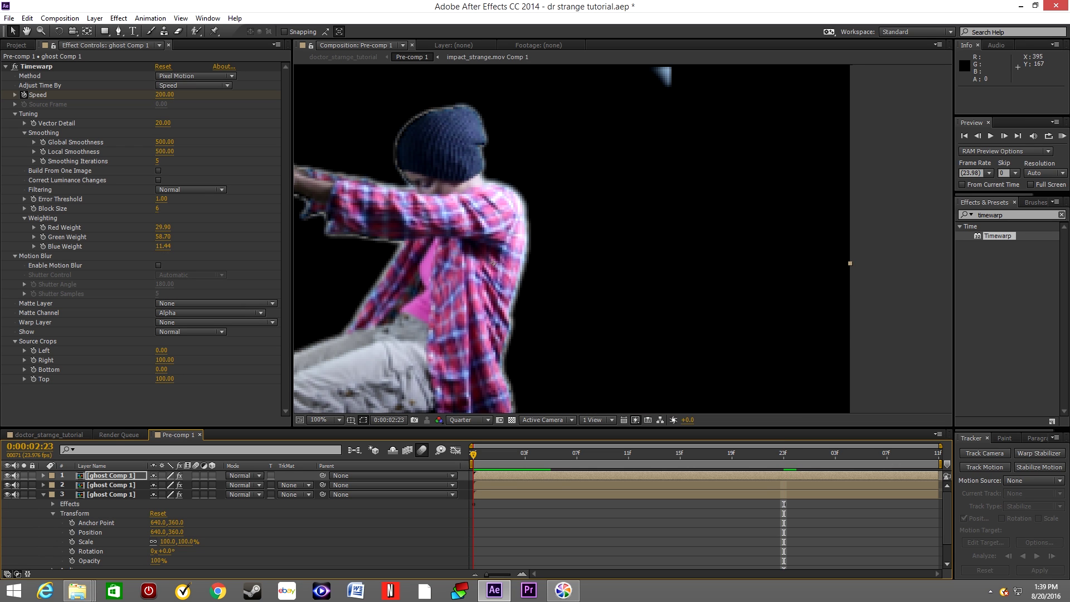
key(alt+shift+t)
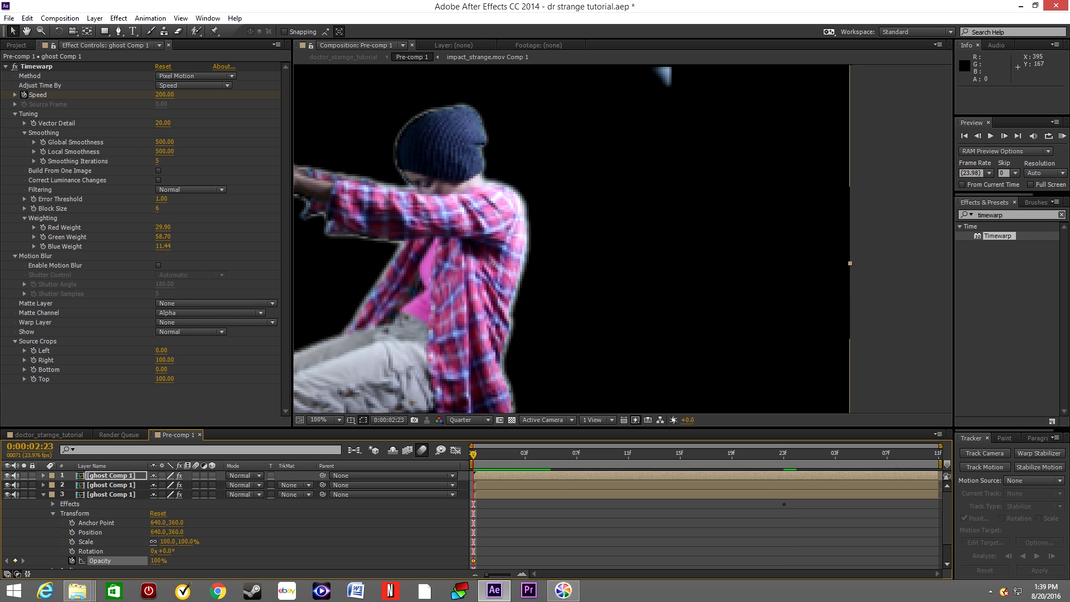
key(ctrl+Down)
key(ctrl+Down)
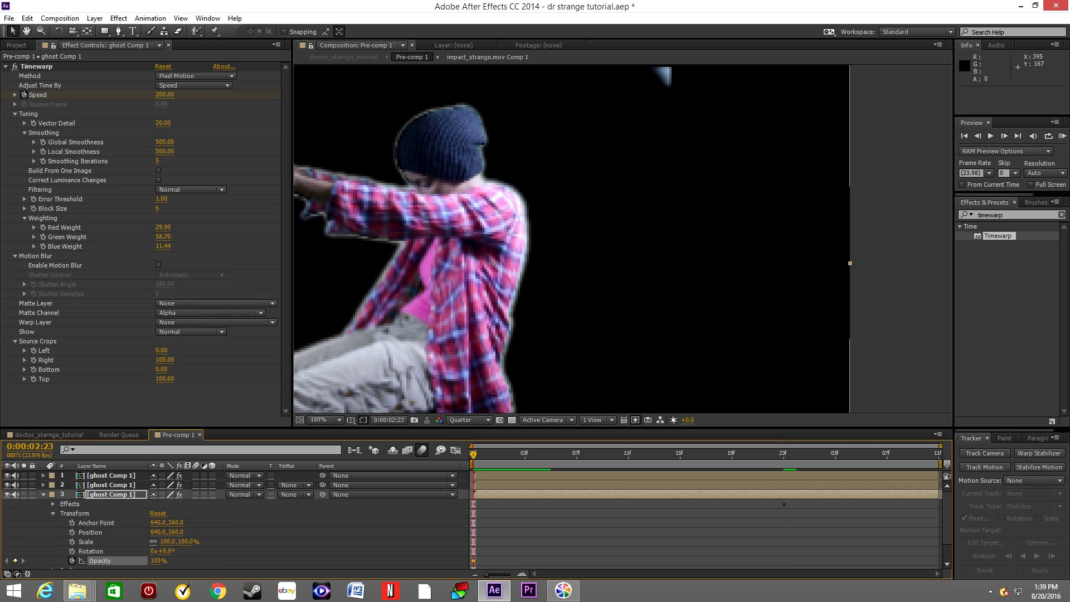
key(k)
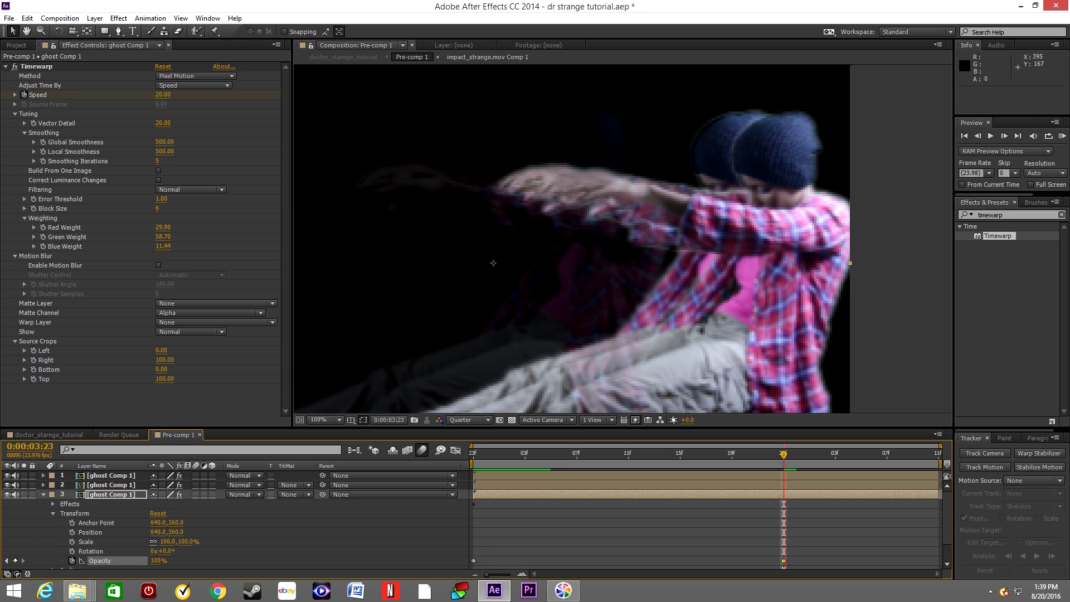
Keyframe the third ghost Comp 1 copy's Opacity at 20% at 0:00:04:10 and preview the fade
key(space)
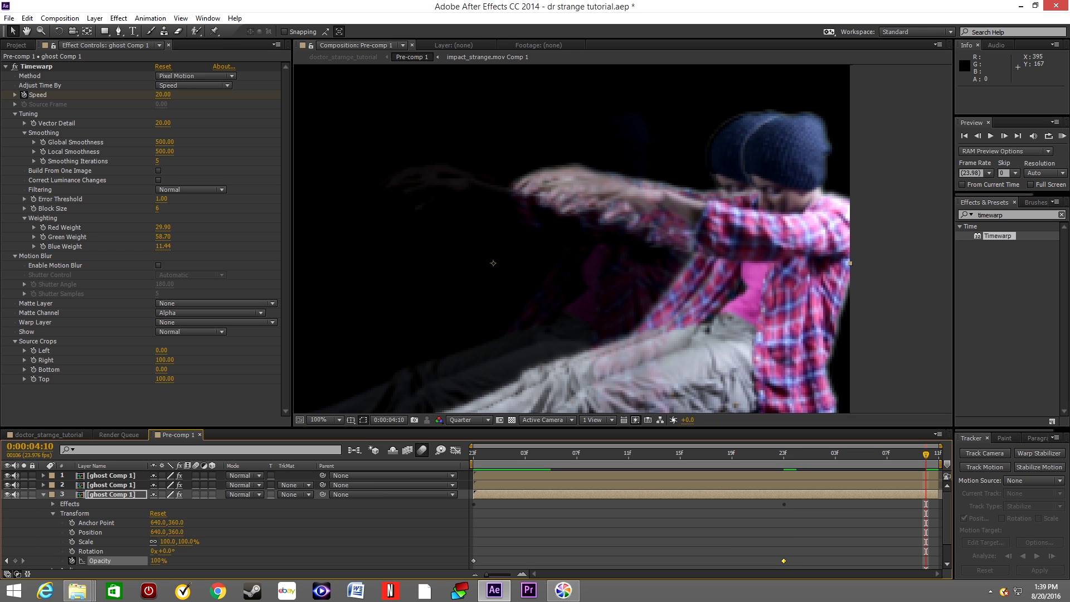
click(159, 561)
text(20)
key(Return)
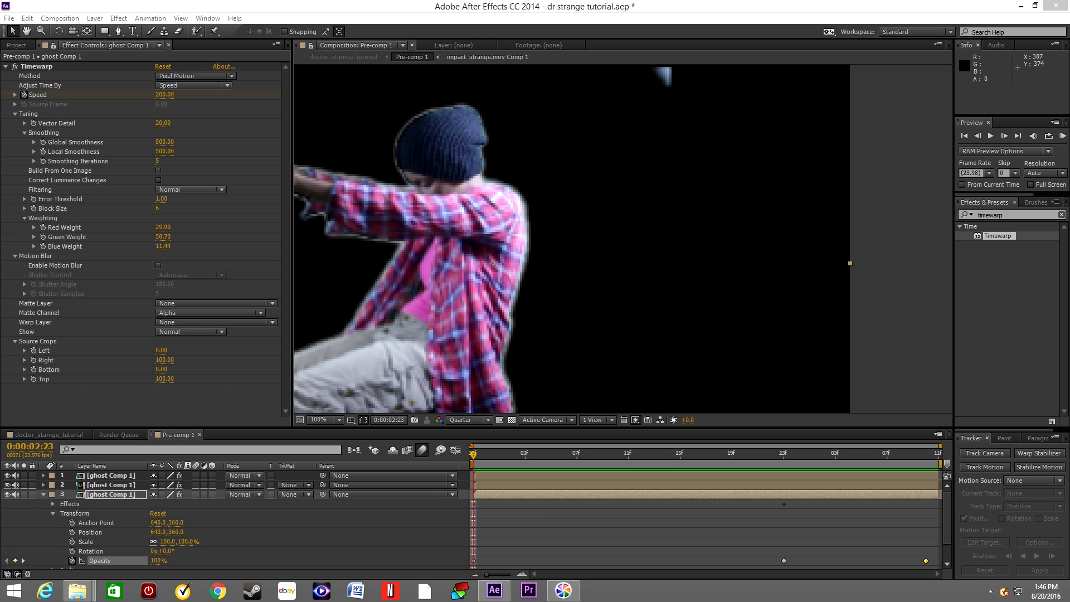
key(space)
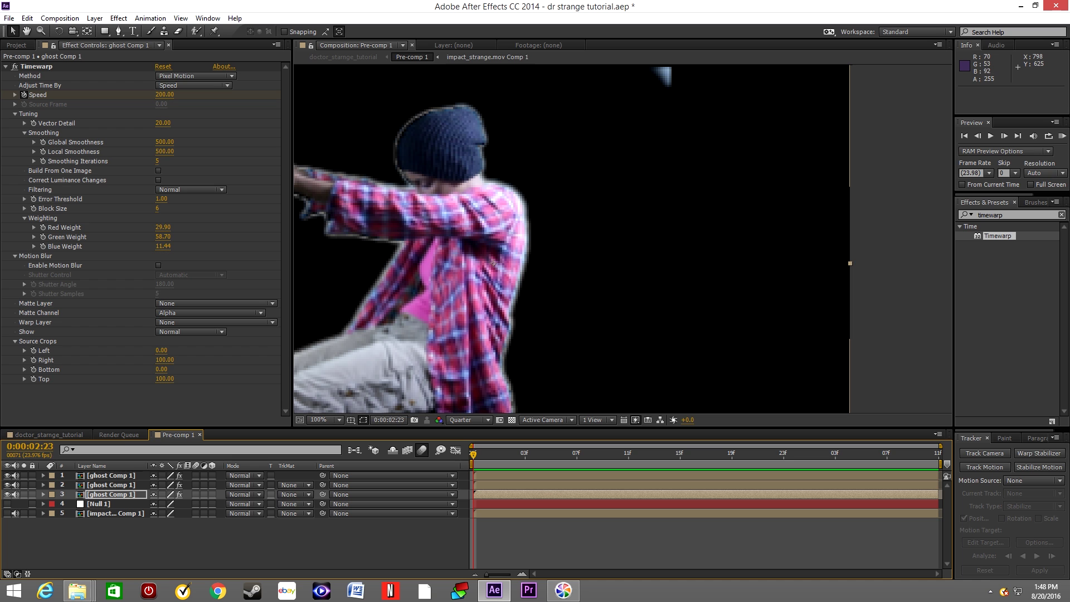
Pre-compose the three ghost Comp 1 layers together and set the composition preview resolution to Full
click(111, 475)
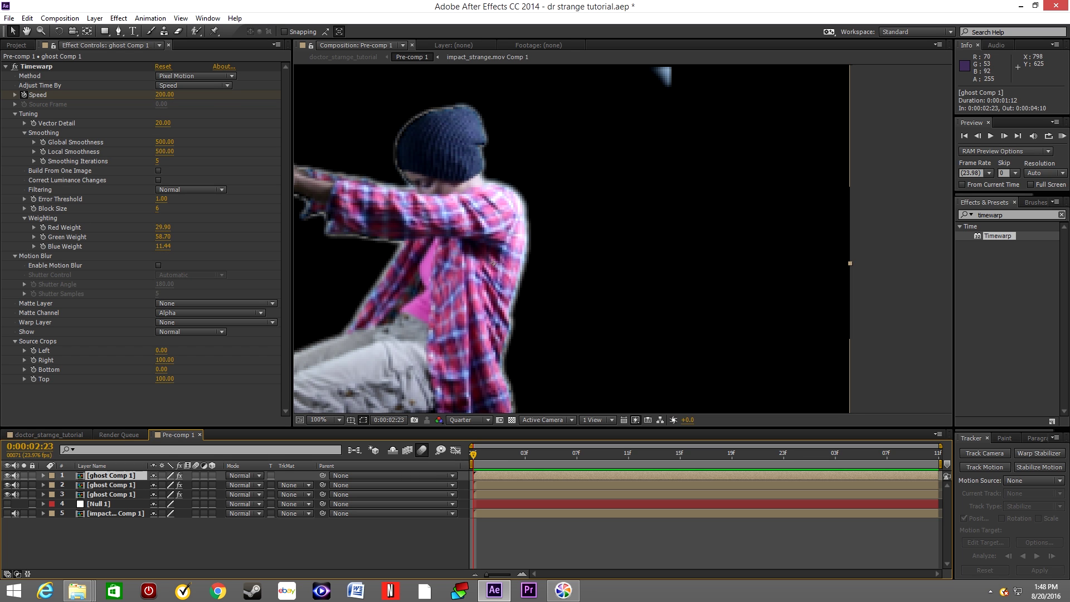
shift+click(111, 494)
right_click(113, 494)
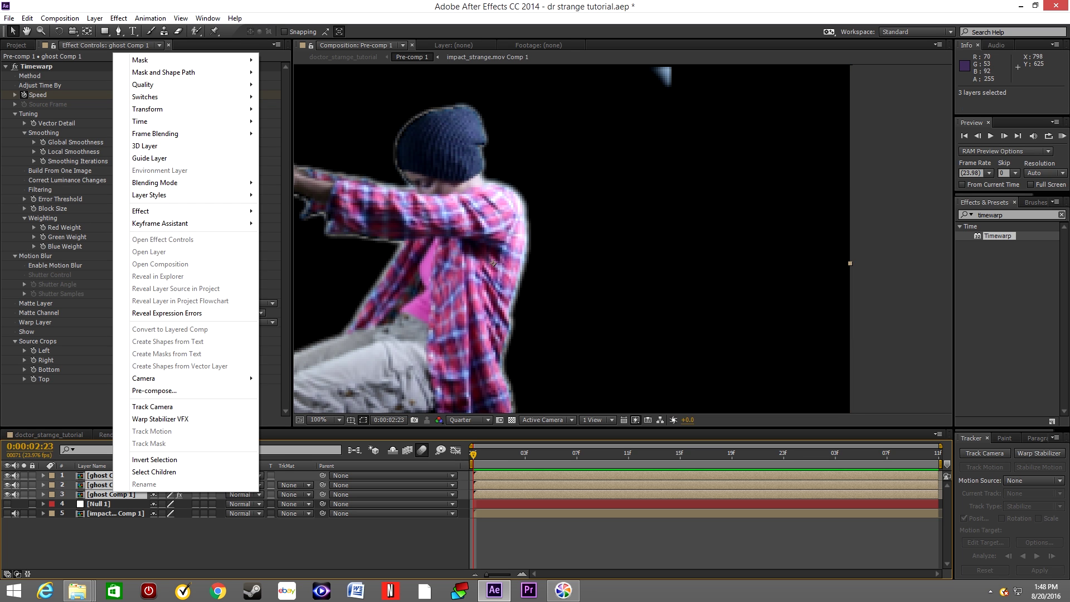
click(153, 390)
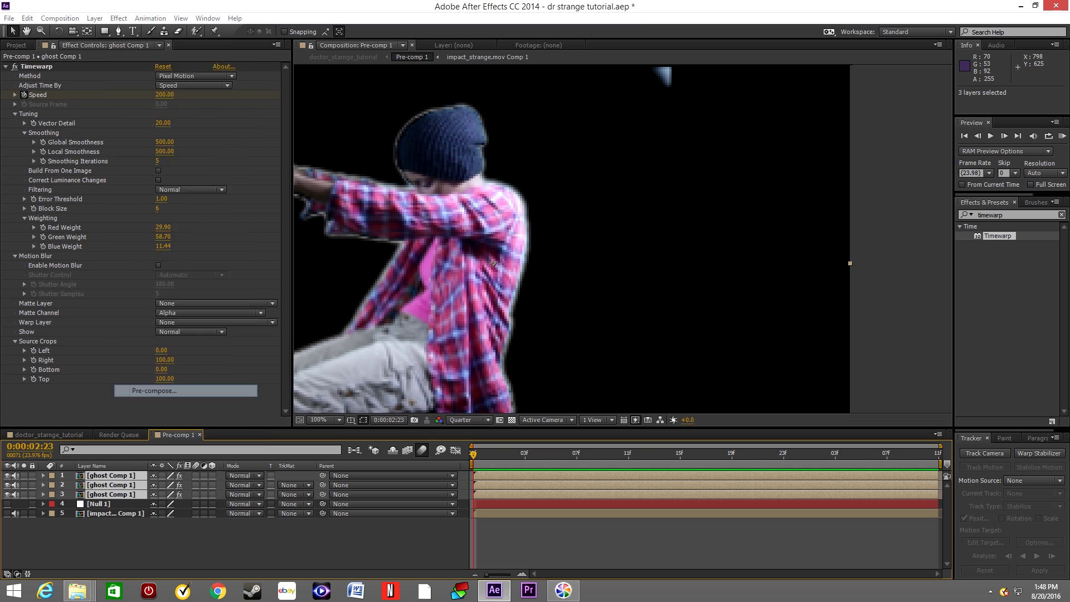
key(Return)
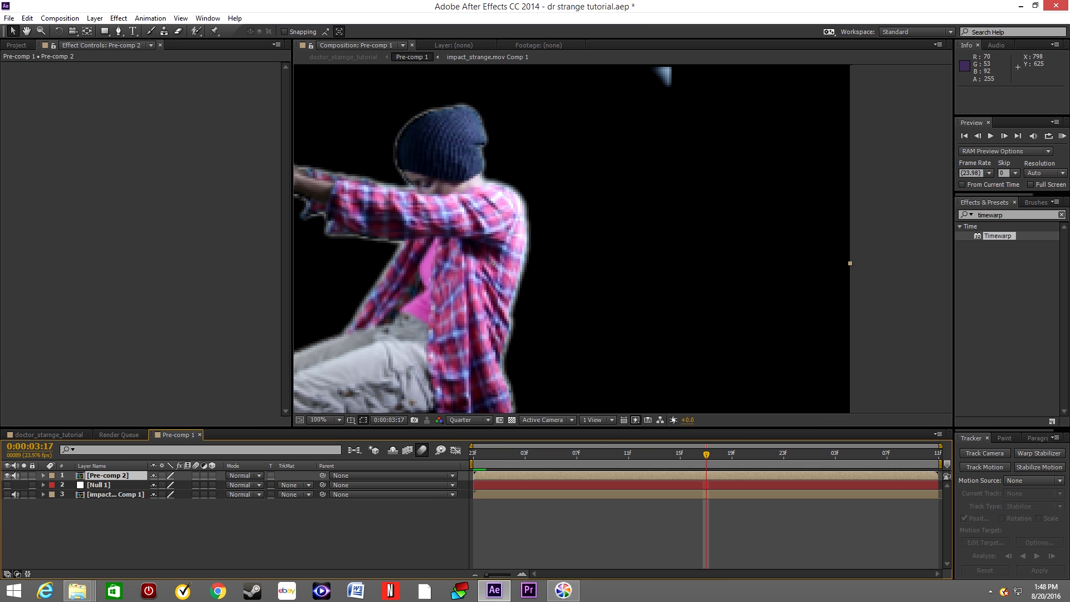
click(468, 419)
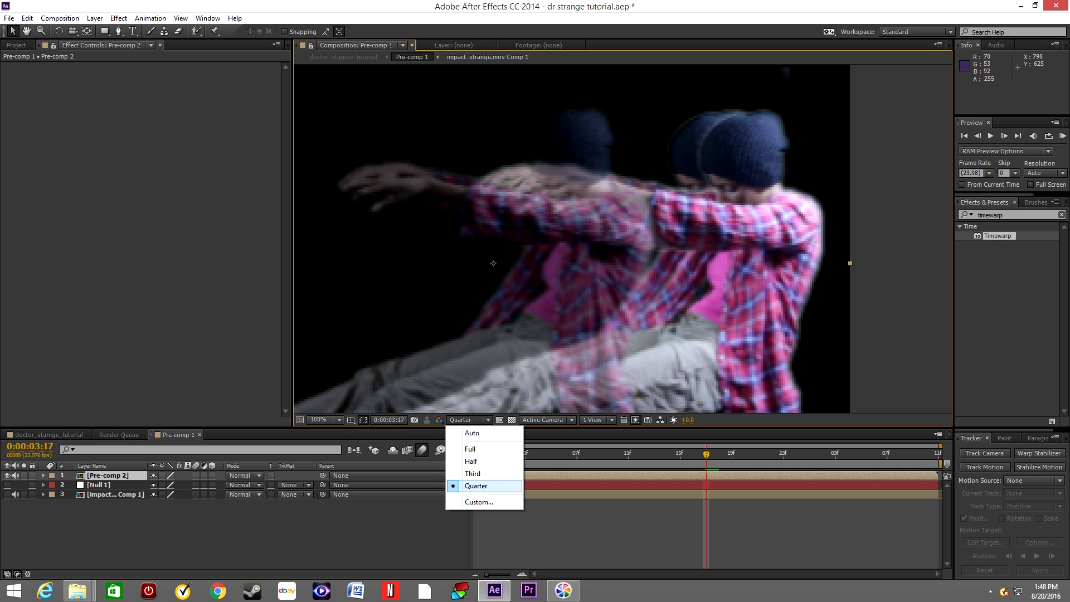
click(469, 449)
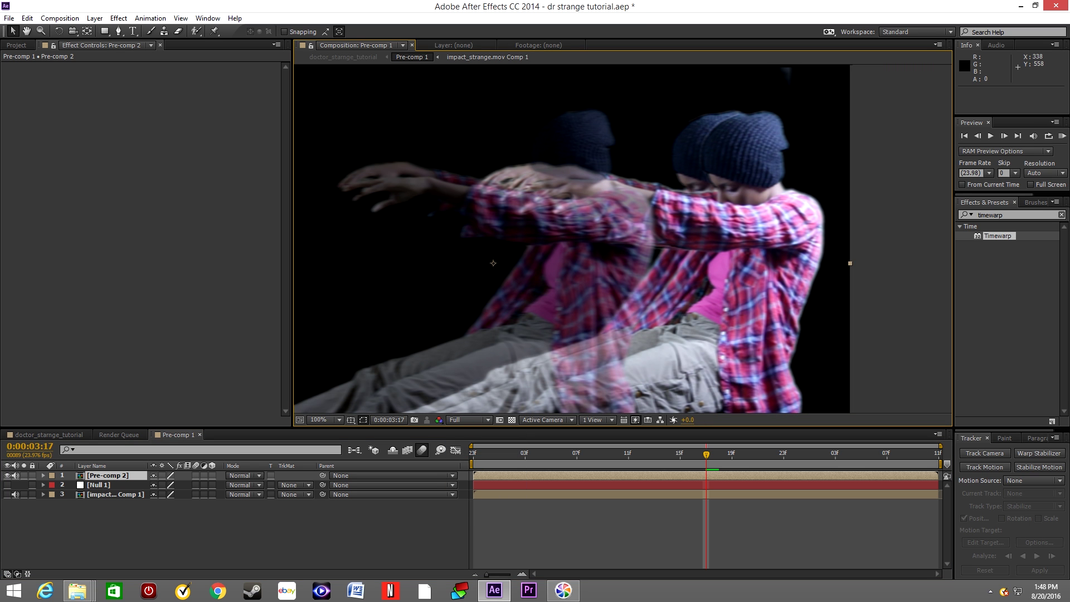
Set the Opacity of the Pre-comp 2 layer to 80%
click(43, 475)
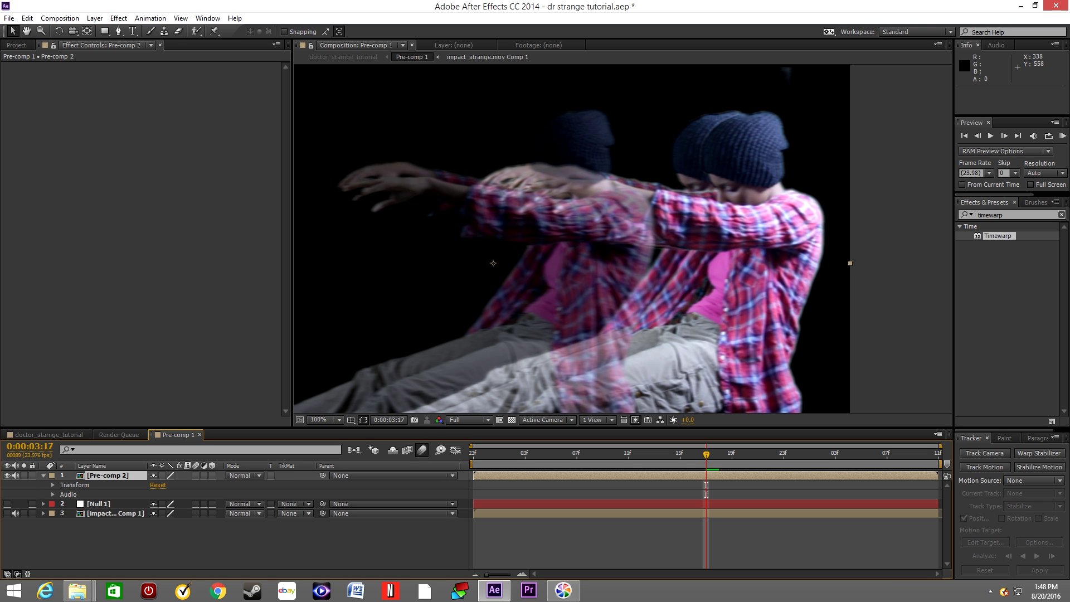
key(ctrl+Right)
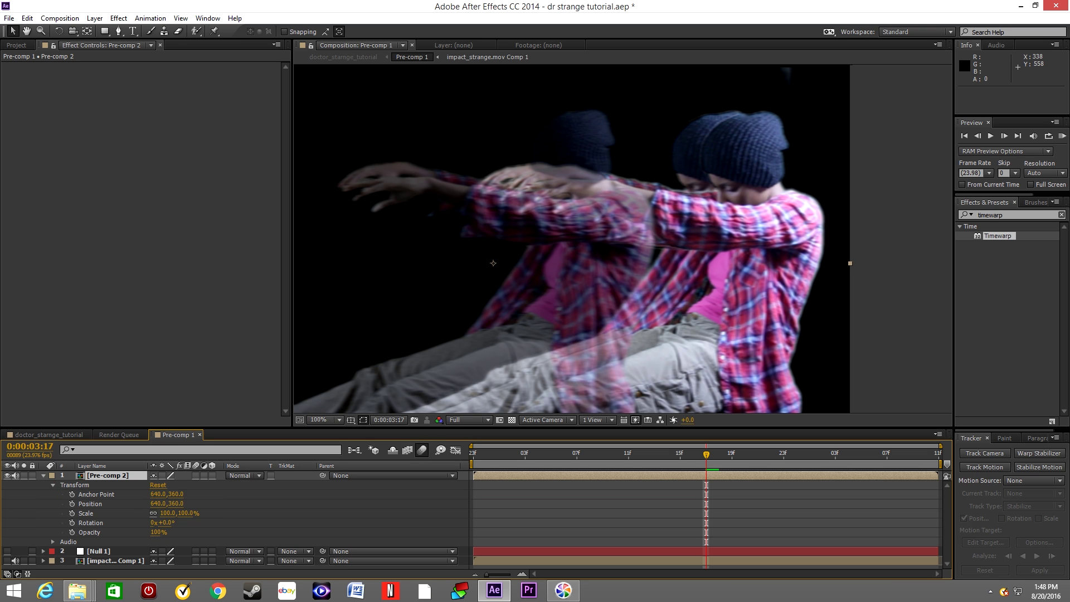
click(157, 532)
text(80)
key(Return)
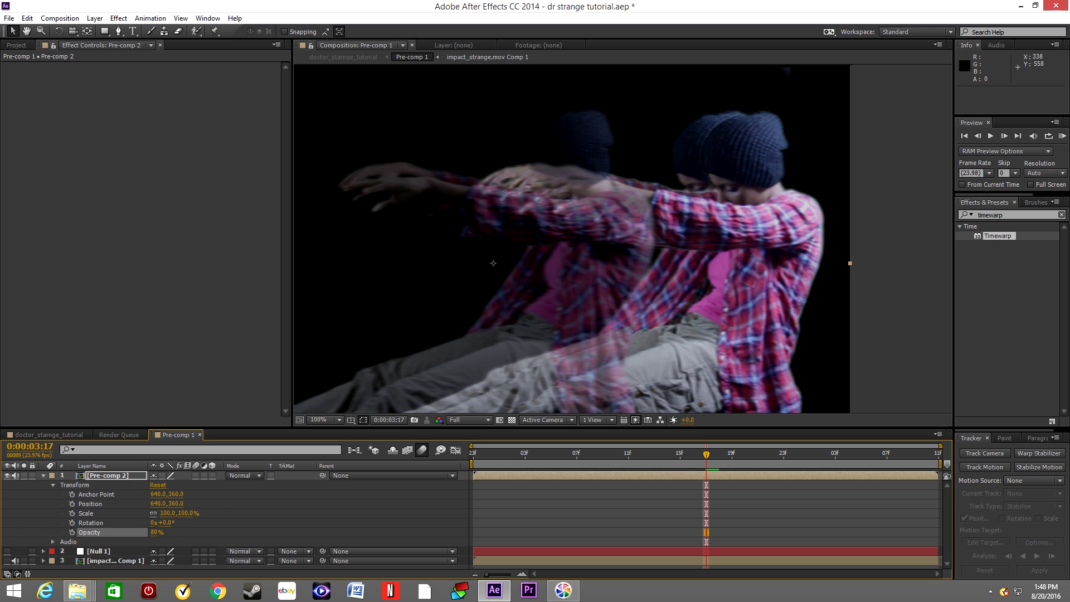
click(53, 485)
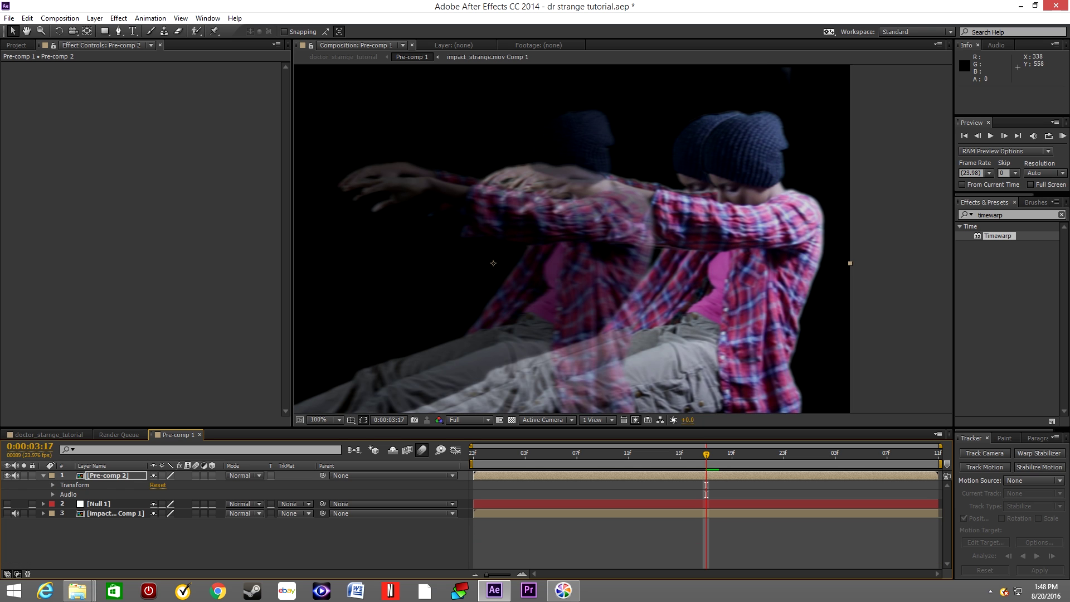
click(43, 475)
Find the Tint effect and apply it to the Pre-comp 2 layer
click(991, 214)
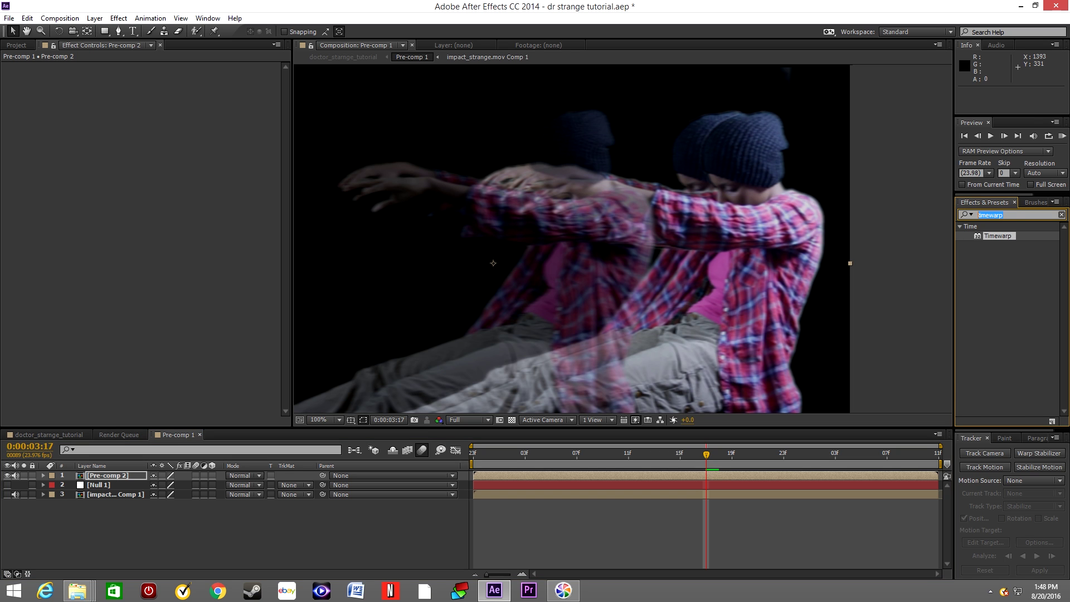
text(tint)
drag(989, 265, 97, 477)
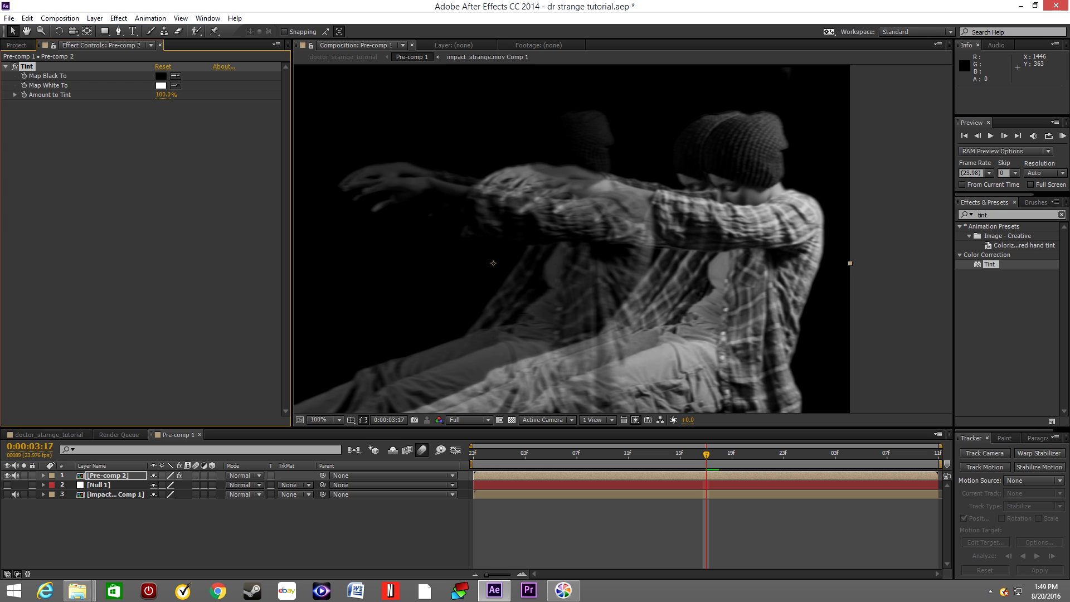
Set the Tint effect's Map White To colour to a light golden orange, FDCD70
click(161, 85)
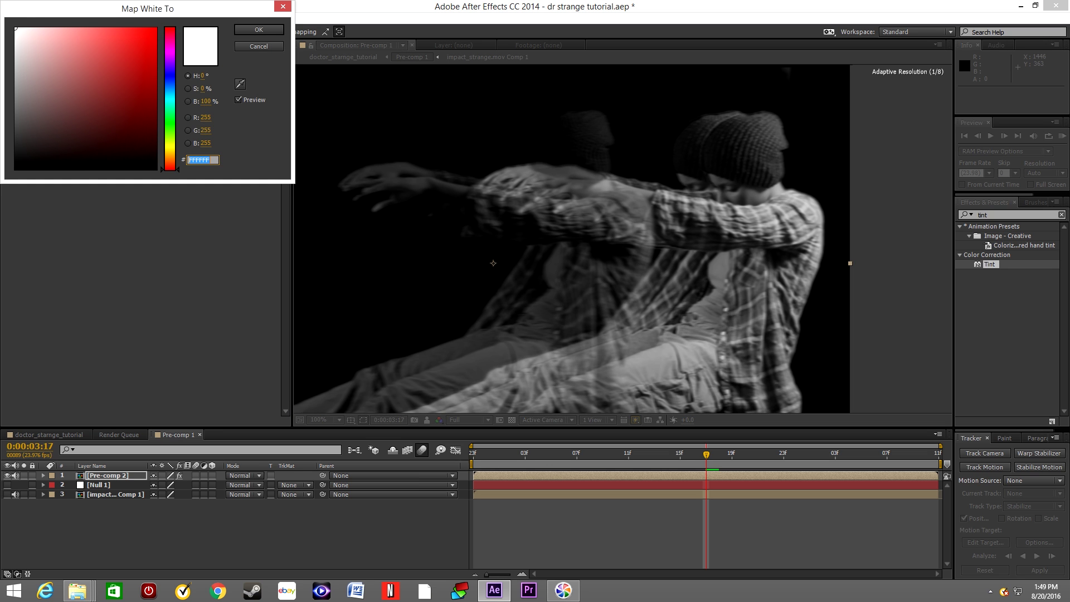
drag(170, 169, 170, 152)
drag(150, 29, 94, 28)
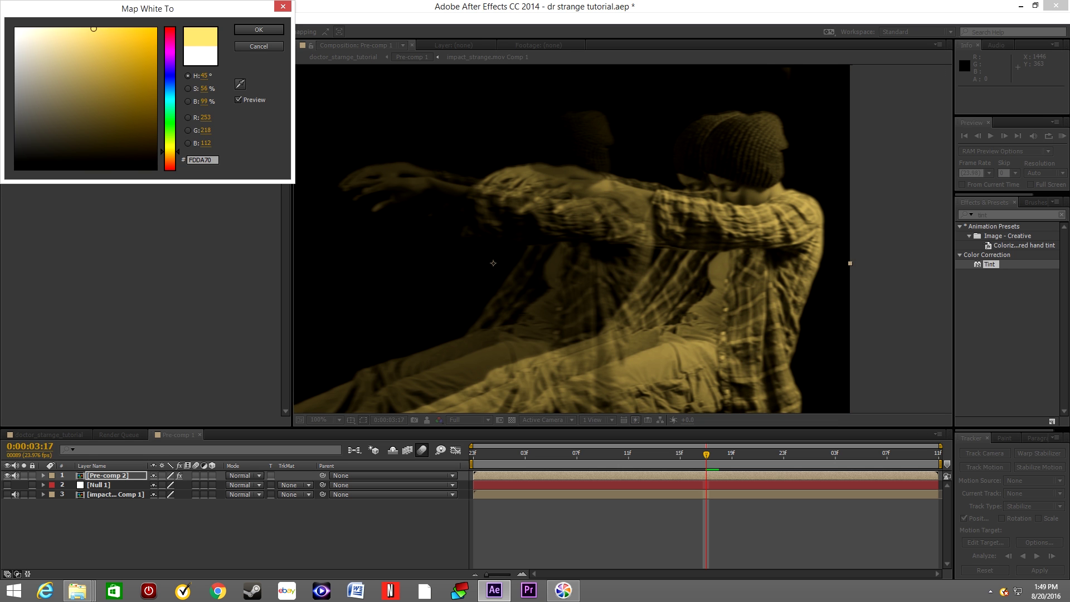
drag(170, 152, 169, 155)
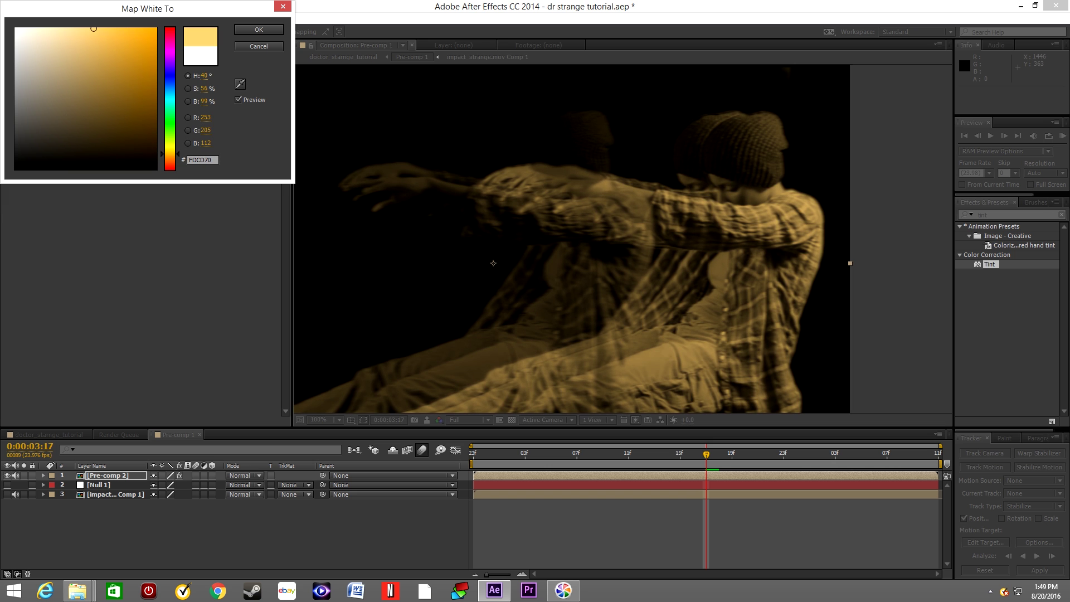
key(Return)
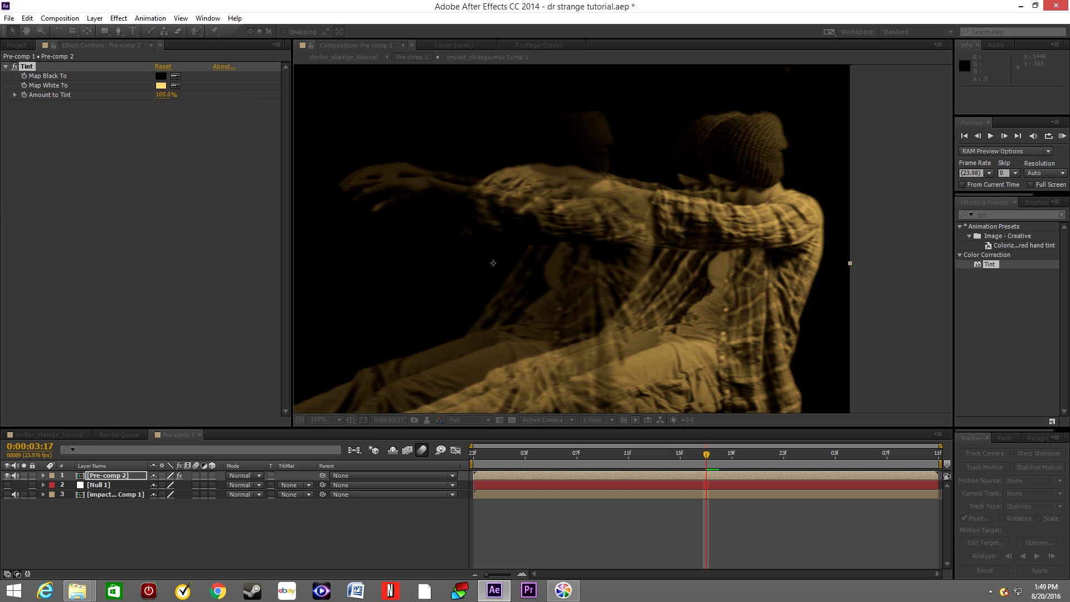
Set the Tint effect's Map Black To colour to a very dark brown, 281800
click(160, 76)
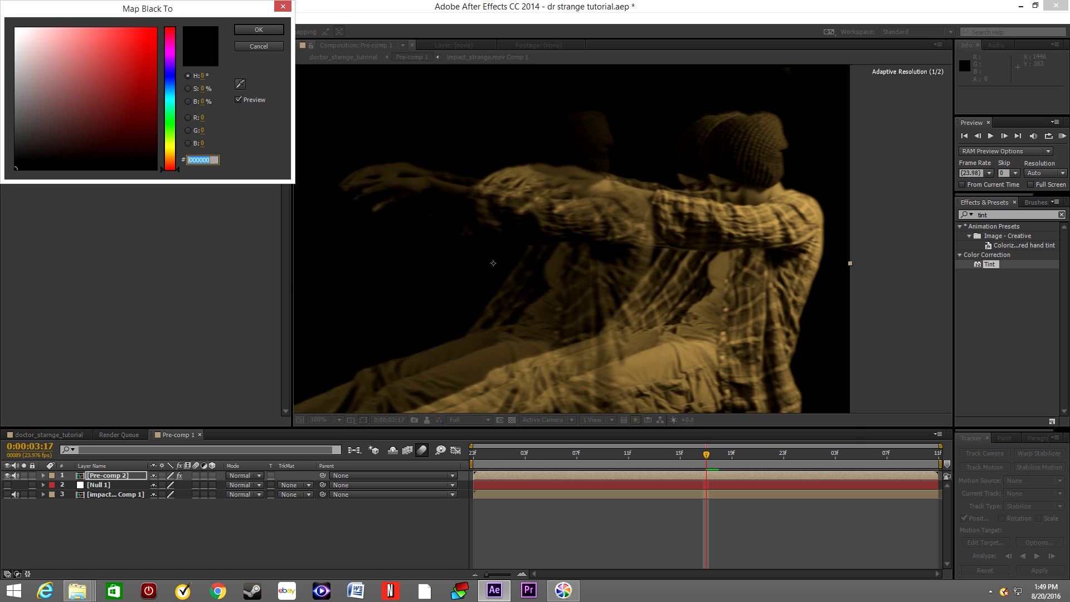
drag(170, 169, 169, 155)
mouse_move(146, 114)
mouse_down()
mouse_move(156, 109)
mouse_move(155, 147)
mouse_up()
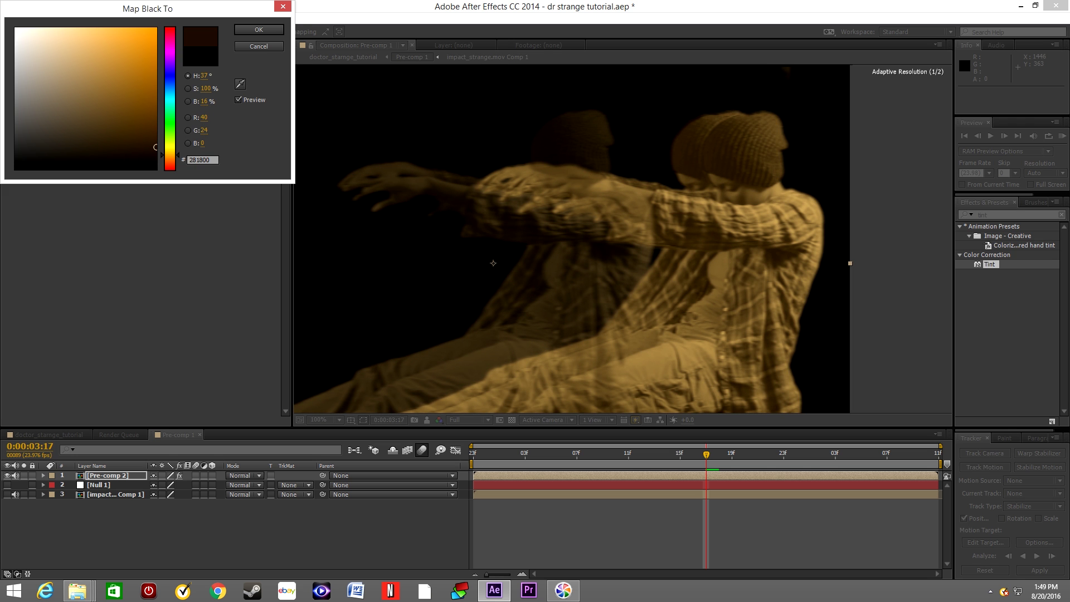
click(259, 30)
Set the Tint effect's Amount to Tint to 80% on the Pre-comp 2 layer
click(165, 94)
text(80)
key(Return)
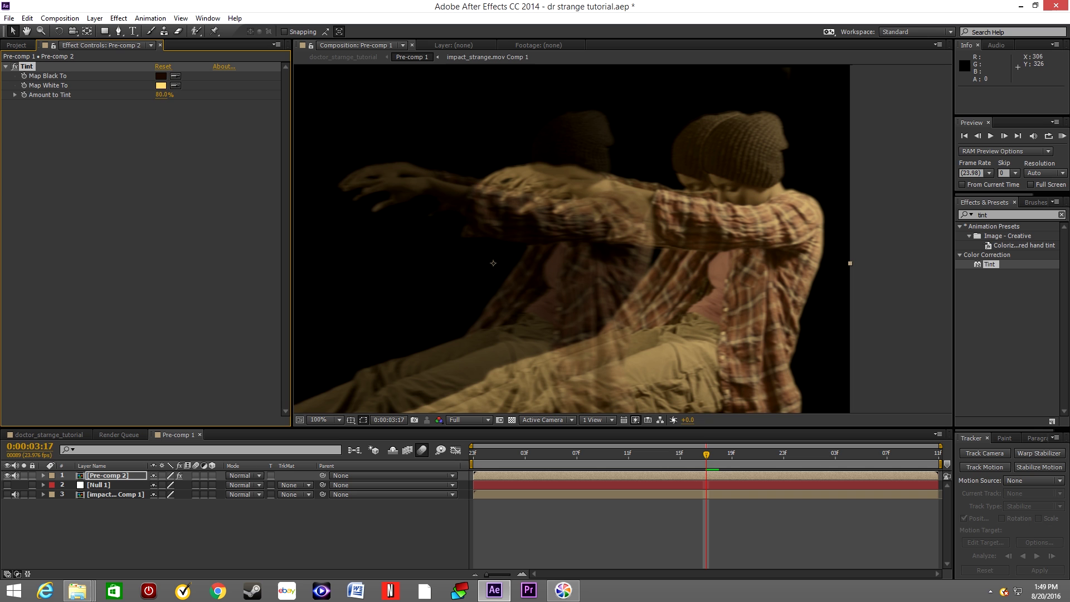
click(108, 475)
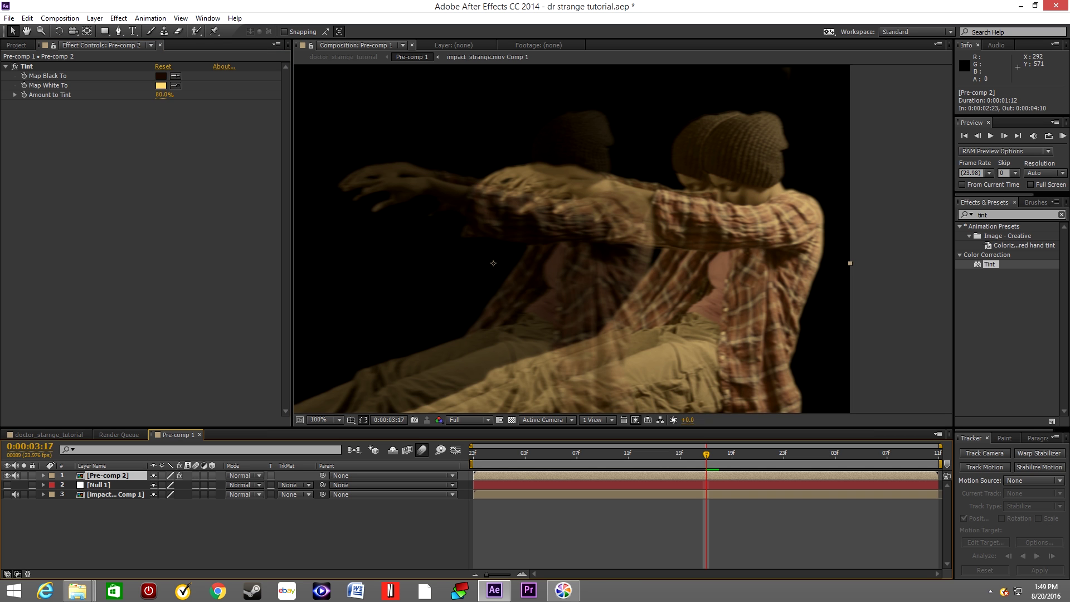
Duplicate the tinted Pre-comp 2 layer and apply the Gaussian Blur effect to the lower copy
key(ctrl+d)
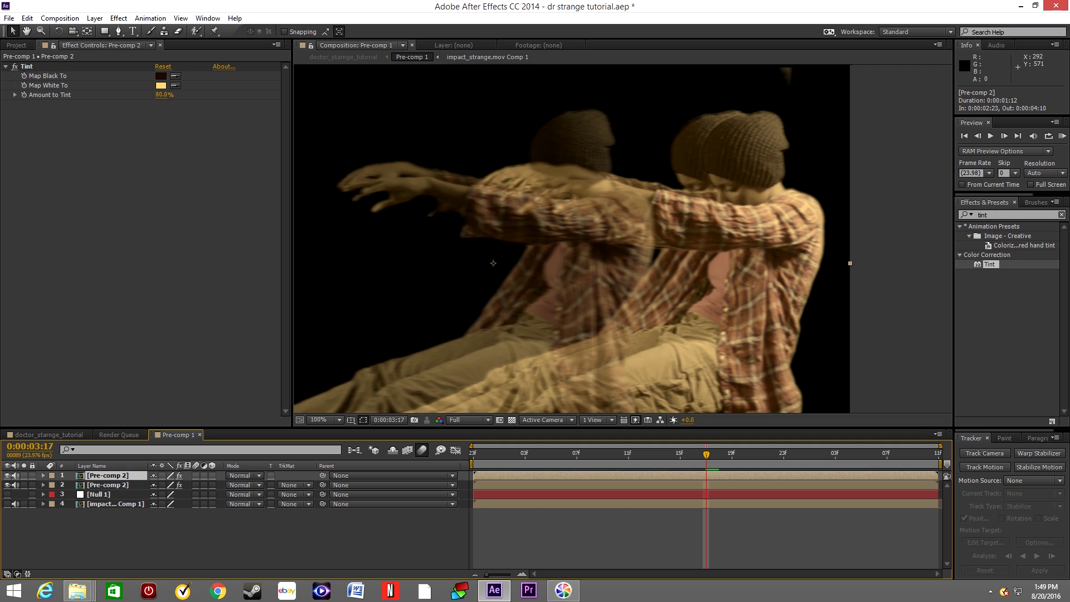
click(982, 215)
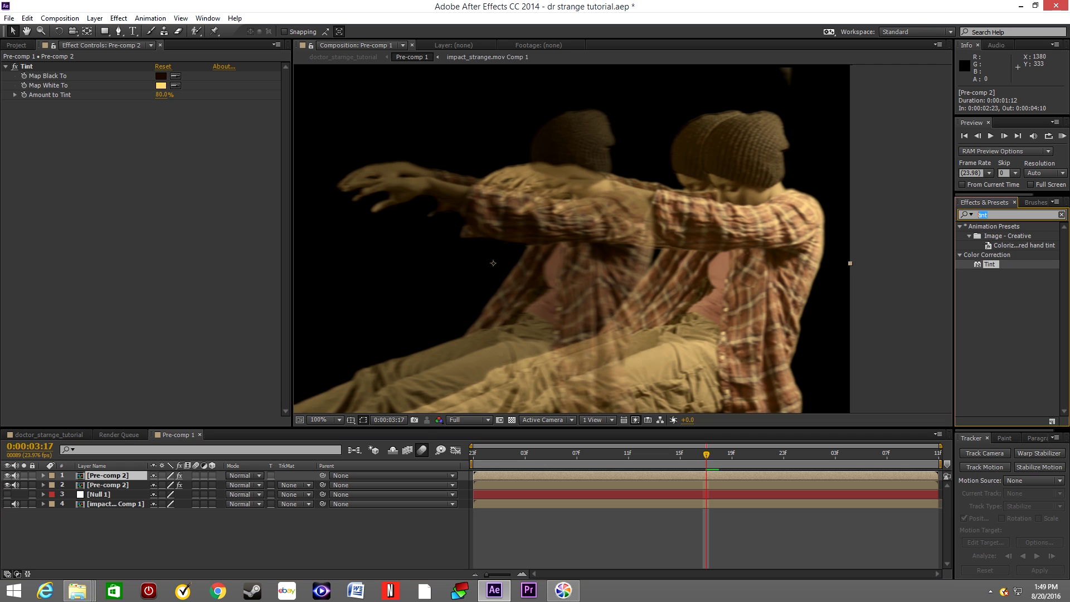
text(blur)
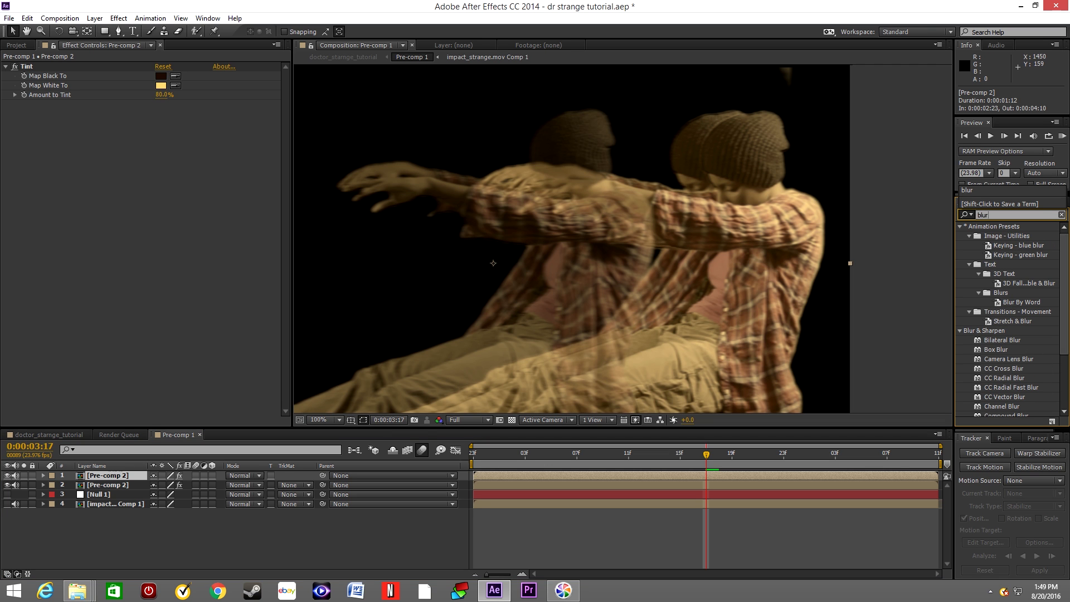
scroll(1009, 318, down, 3)
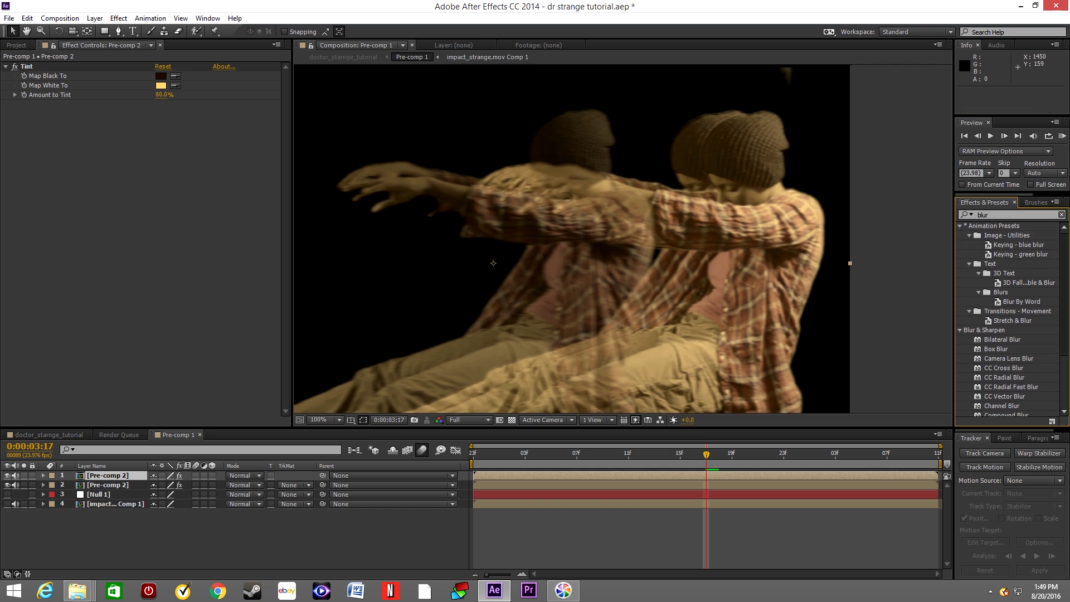
scroll(1009, 318, down, 1)
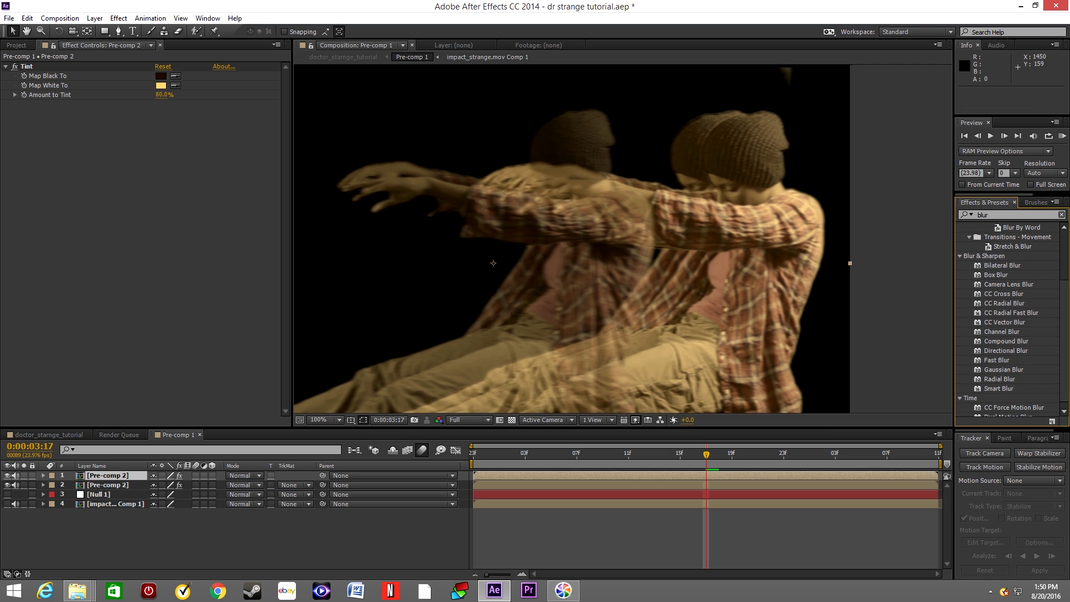
drag(1002, 370, 98, 482)
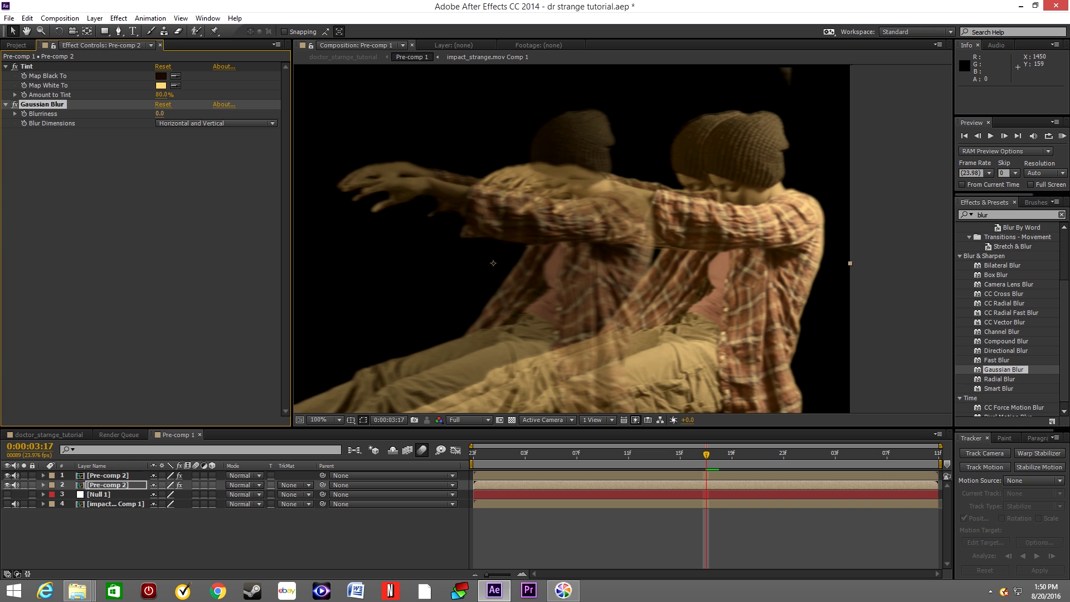
Set the Gaussian Blur's Blurriness to 50 on the lower Pre-comp 2 copy
drag(160, 113, 263, 113)
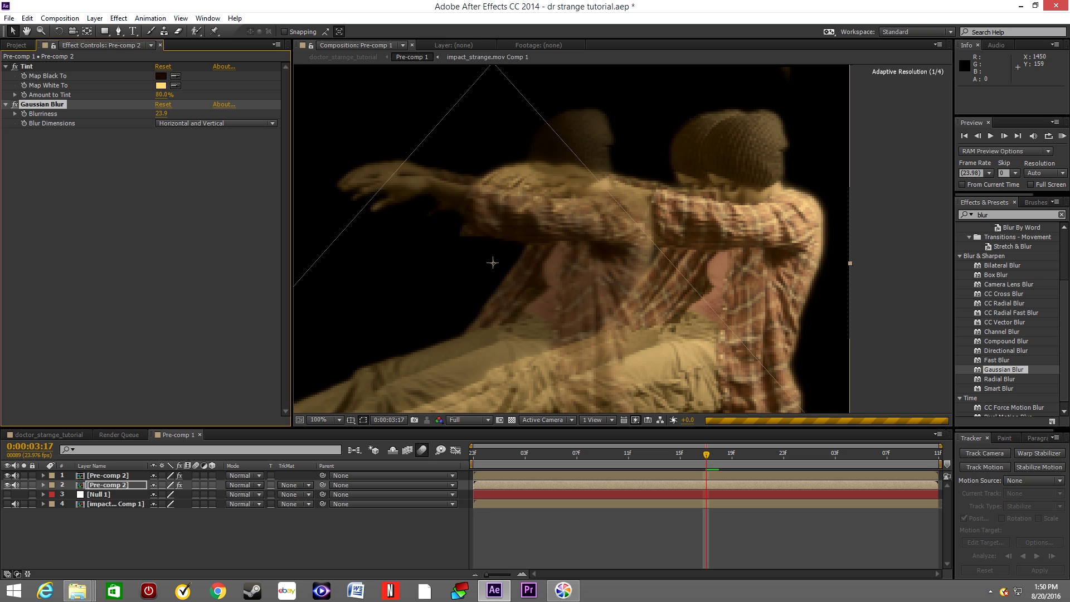
click(161, 113)
text(50)
key(Return)
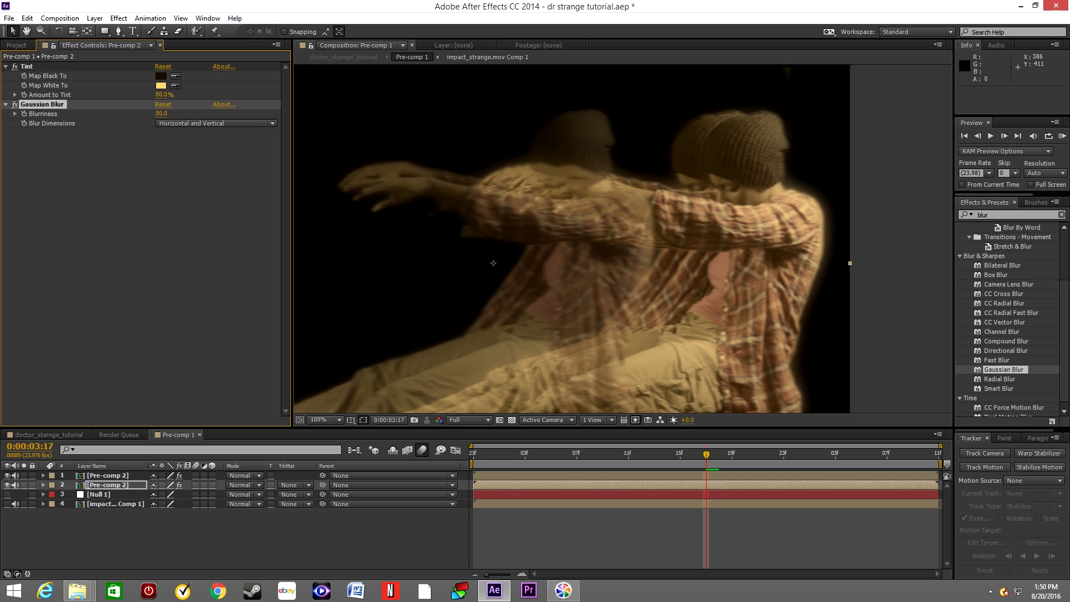
Find the Brightness & Contrast effect and apply it to the lower, blurred Pre-comp 2 copy
key(ctrl+shift+a)
click(982, 214)
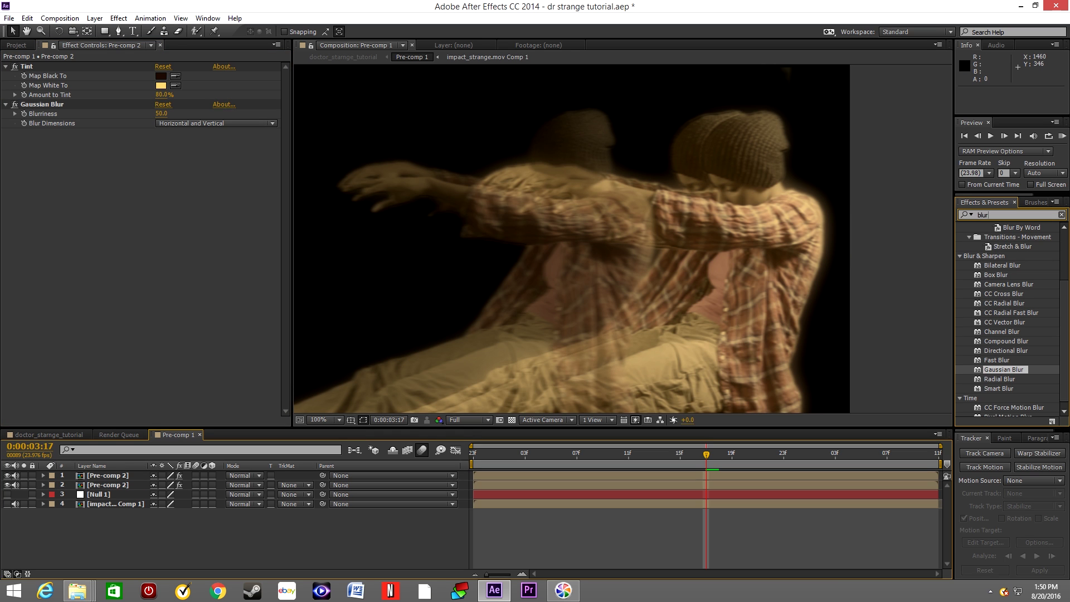
key(BackSpace)
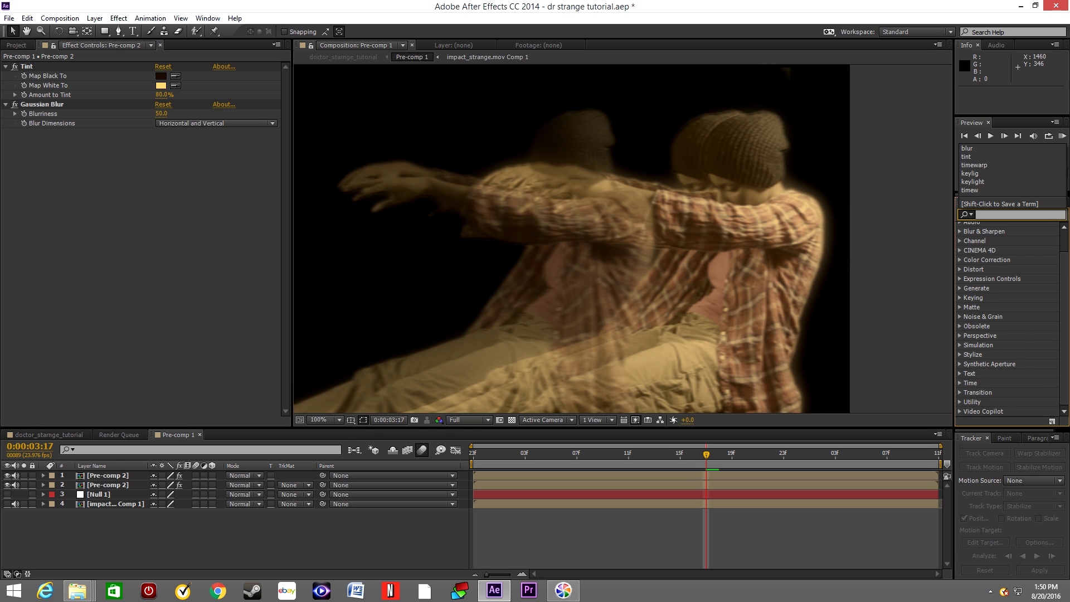
click(982, 214)
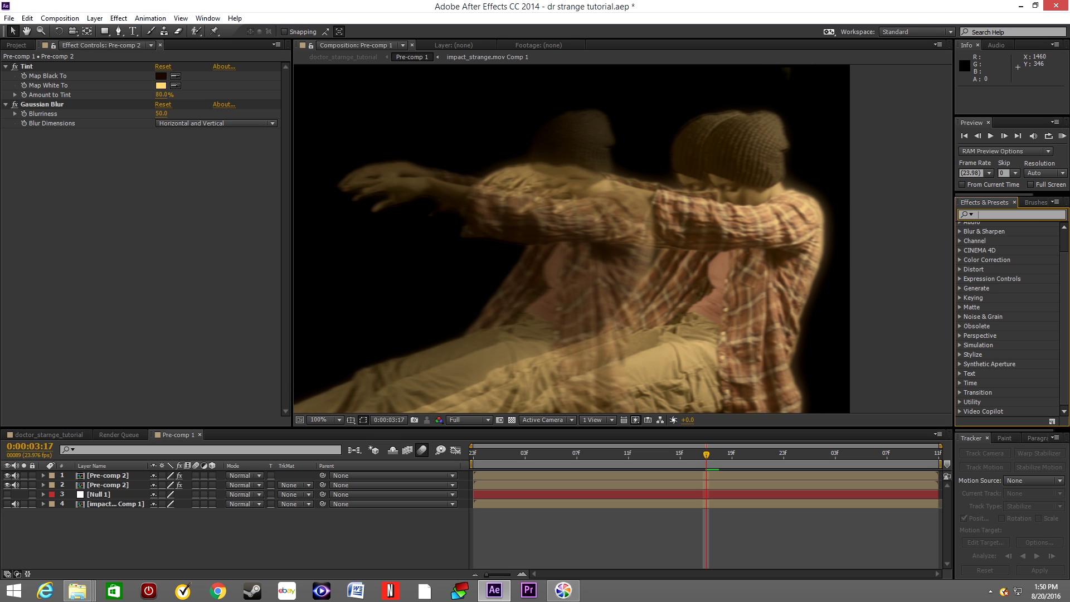
text(contras)
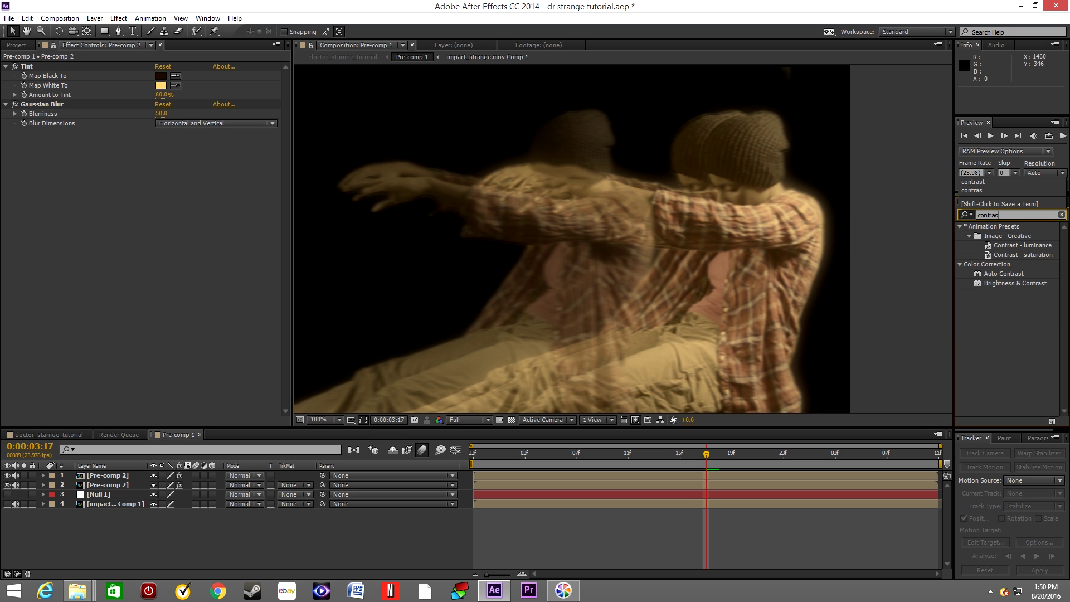
drag(1014, 283, 106, 485)
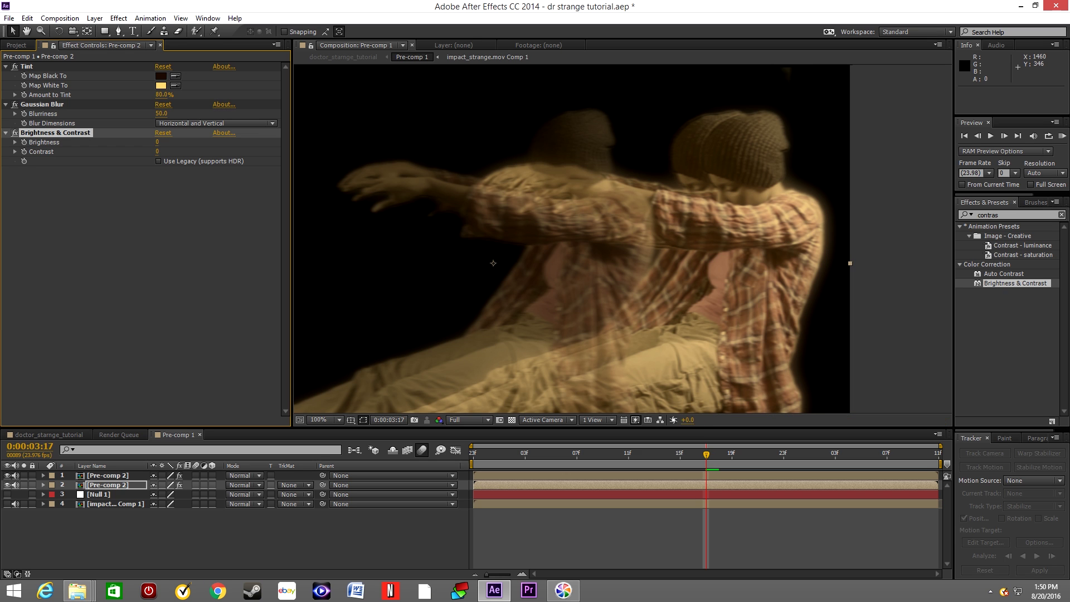
Raise the Brightness of the blurred Pre-comp 2 copy to strengthen its glow, and make the impact_strange background footage layer visible
drag(157, 142, 171, 142)
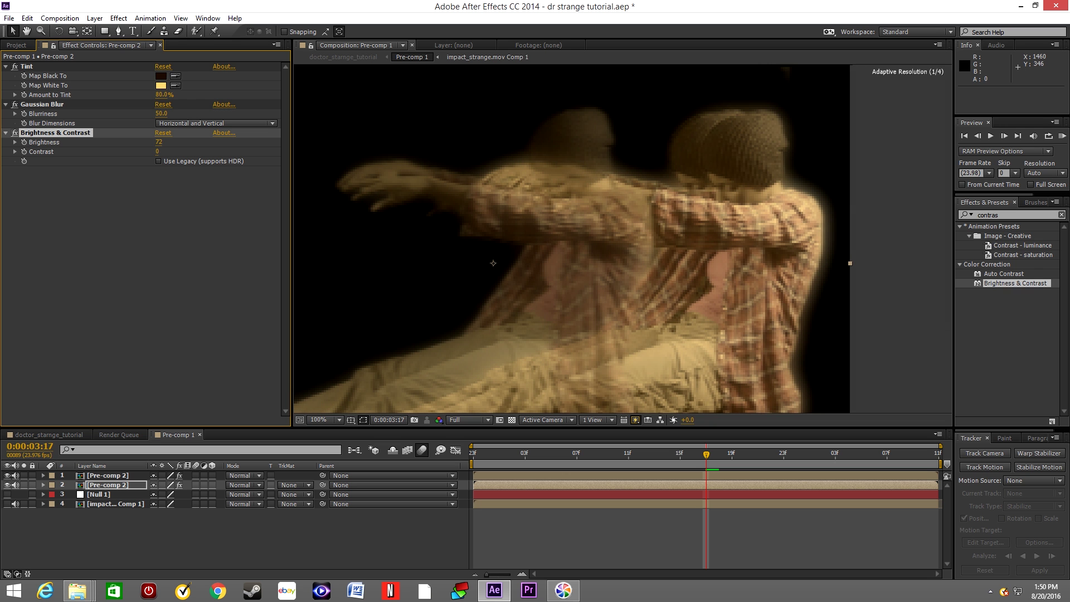
drag(217, 142, 196, 142)
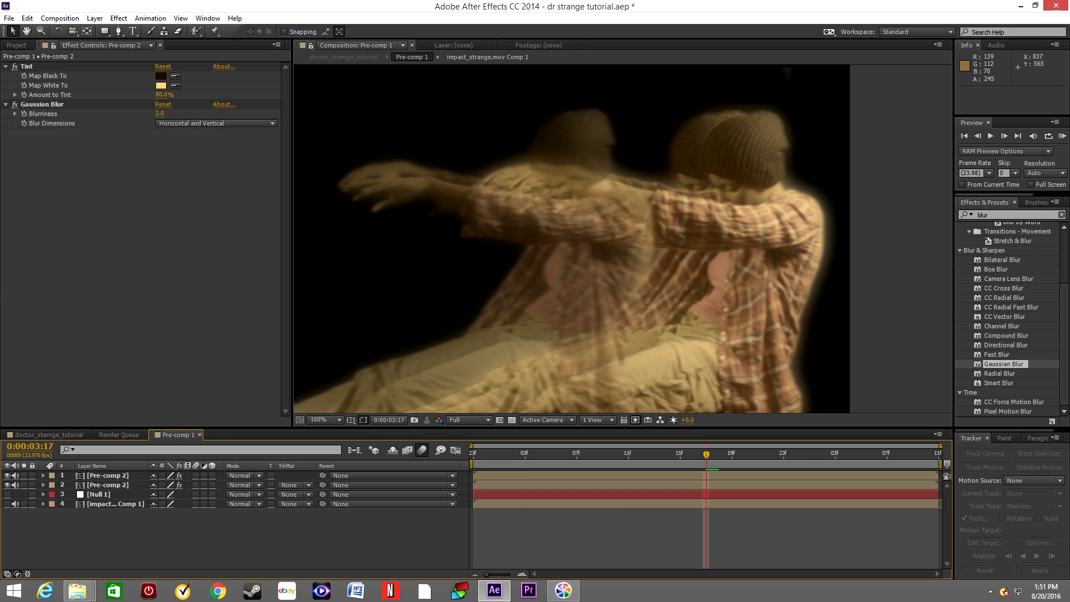
click(8, 504)
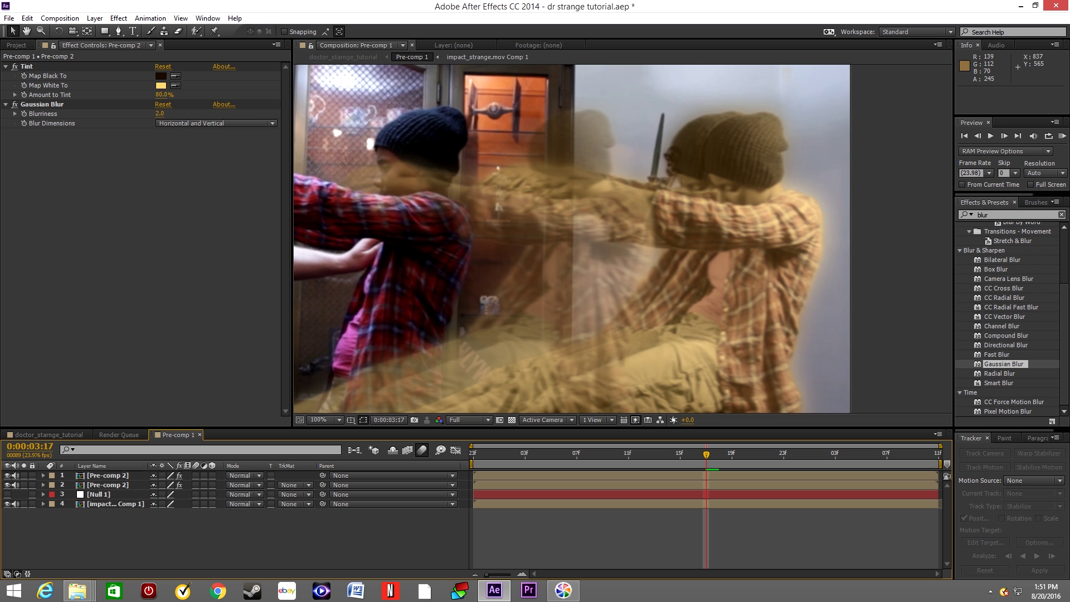